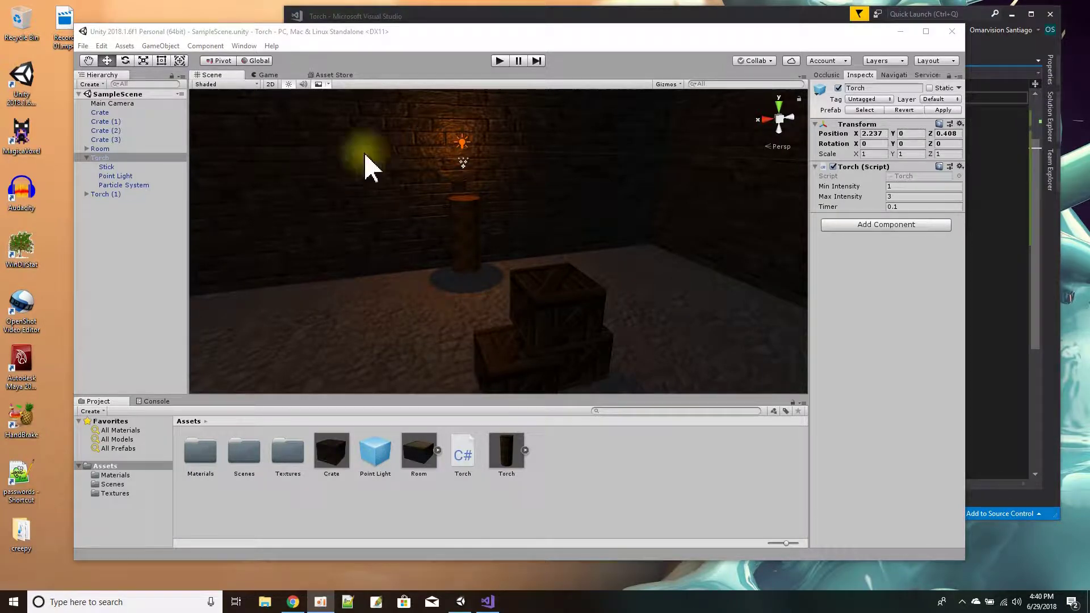
- Bring Unity in front of Visual Studio and run the scene to test the torch lights
{"action": "left_click", "coordinate": [378, 31]}
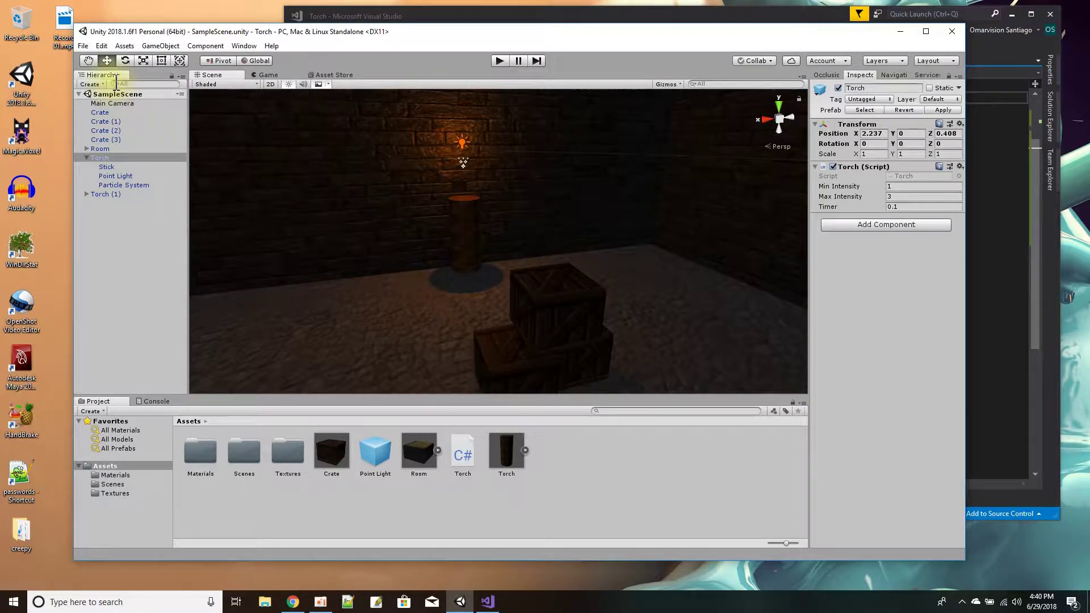
{"action": "left_click", "coordinate": [499, 60]}
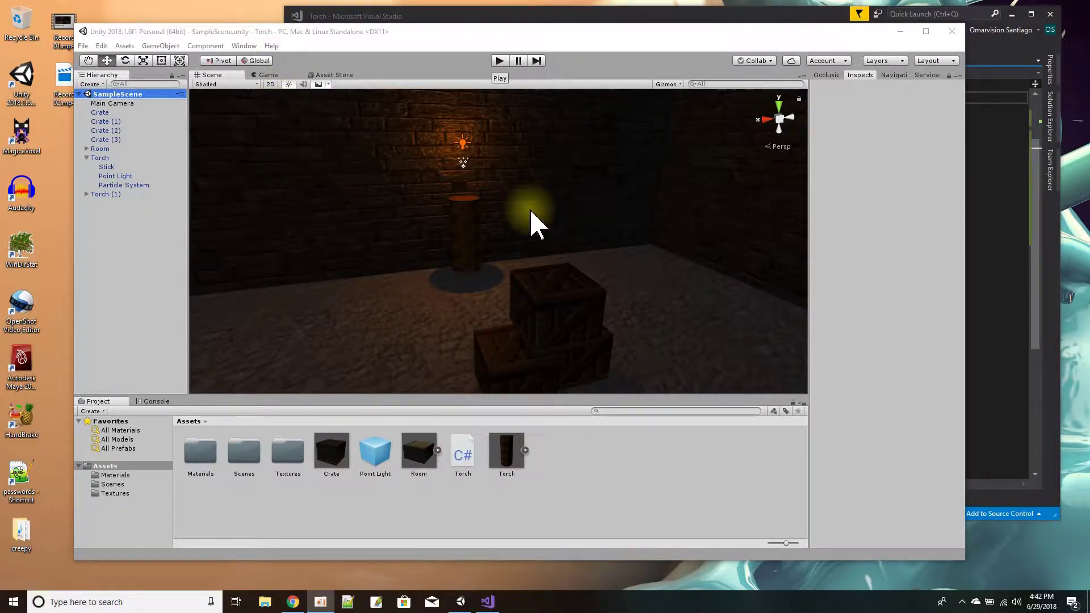
- Zoom the Scene view out and expand Room in the Hierarchy
{"action": "scroll", "coordinate": [500, 236], "scroll_direction": "up", "scroll_amount": 10}
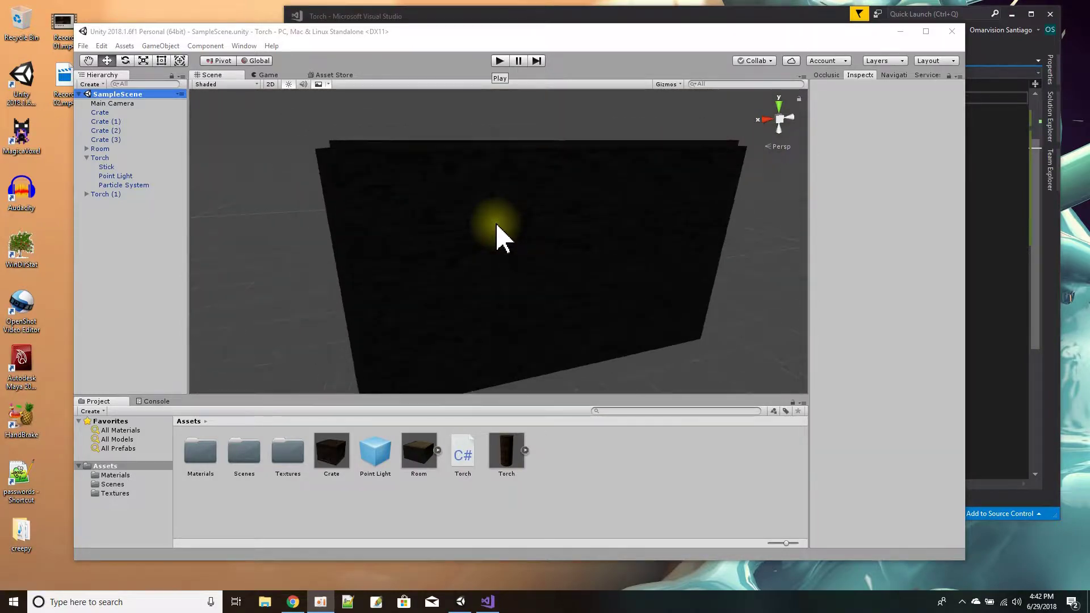
{"action": "scroll", "coordinate": [497, 226], "scroll_direction": "down", "scroll_amount": 5}
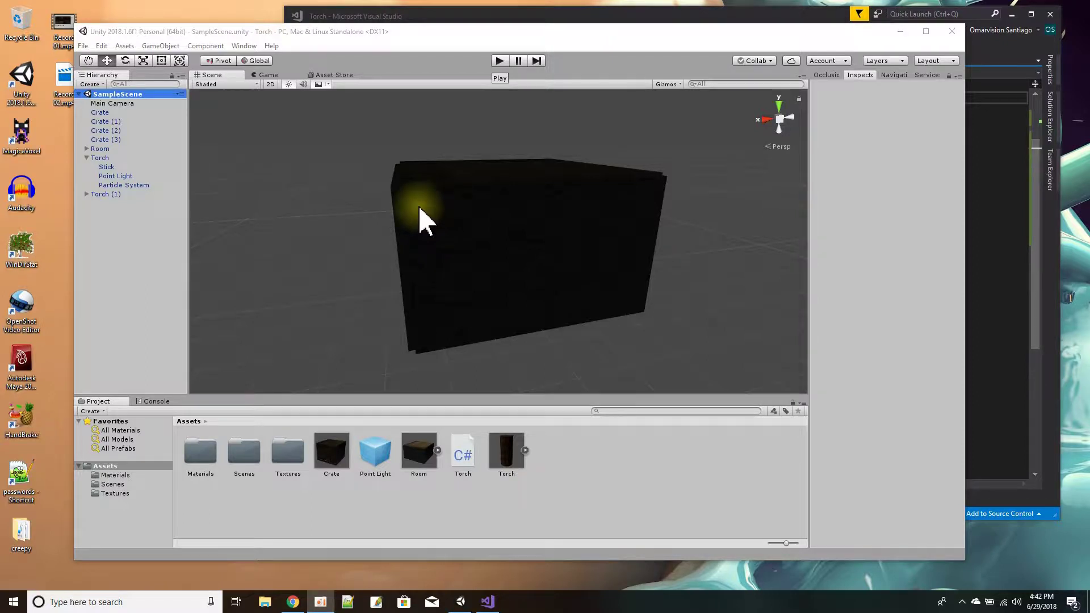
{"action": "scroll", "coordinate": [487, 248], "scroll_direction": "up", "scroll_amount": 5}
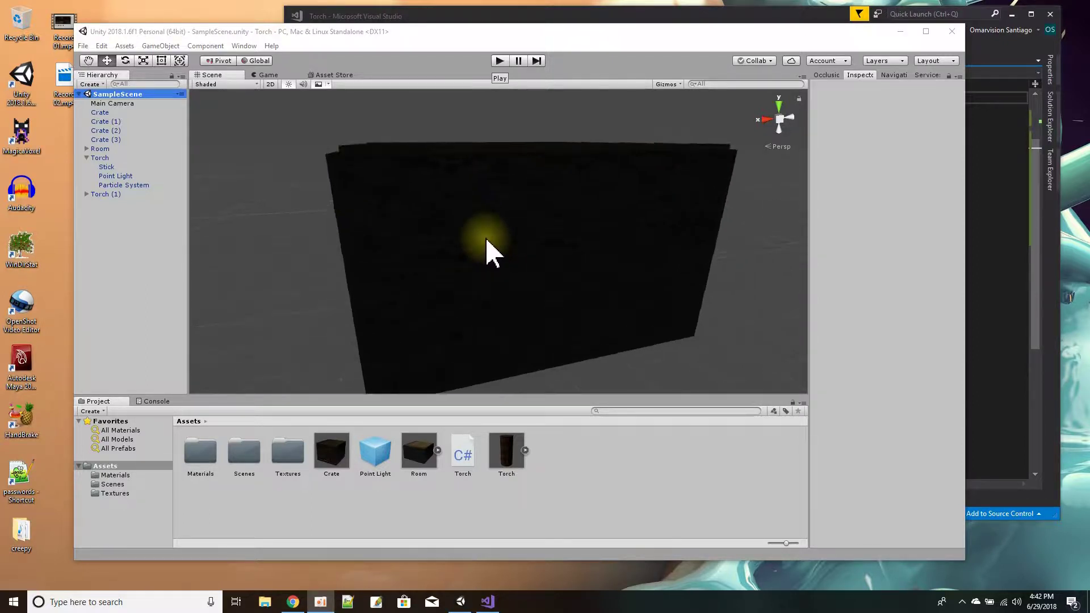
{"action": "scroll", "coordinate": [487, 250], "scroll_direction": "up", "scroll_amount": 6}
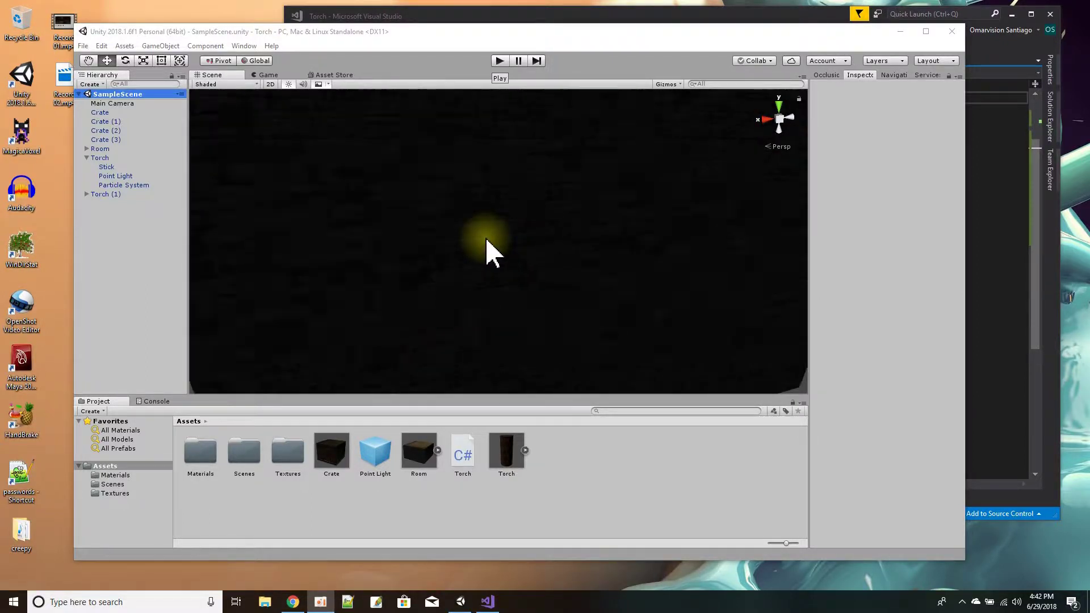
{"action": "scroll", "coordinate": [489, 251], "scroll_direction": "down", "scroll_amount": 3}
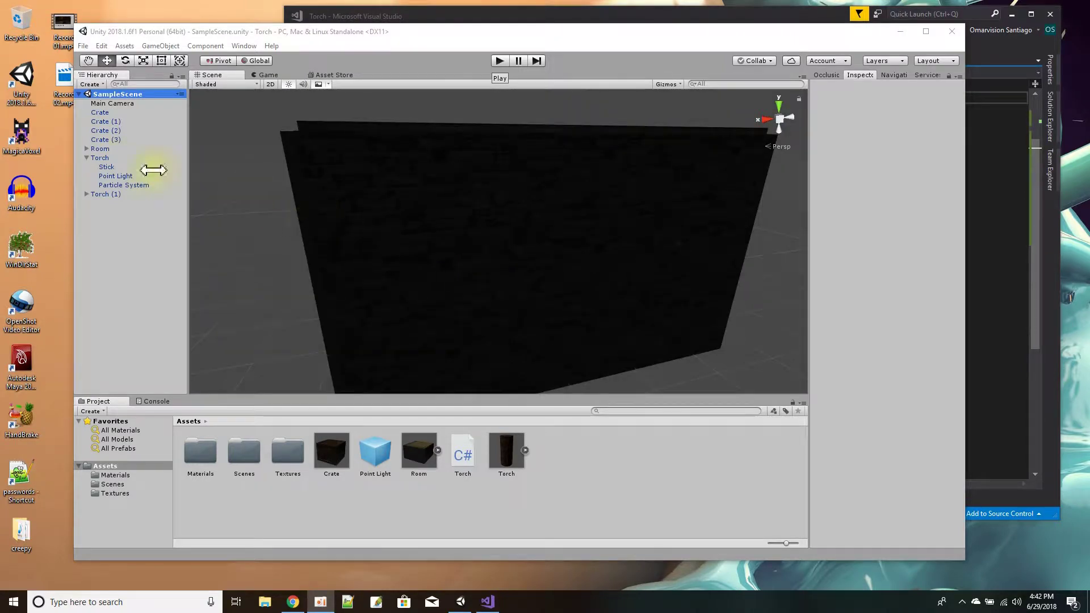
{"action": "left_click", "coordinate": [87, 148]}
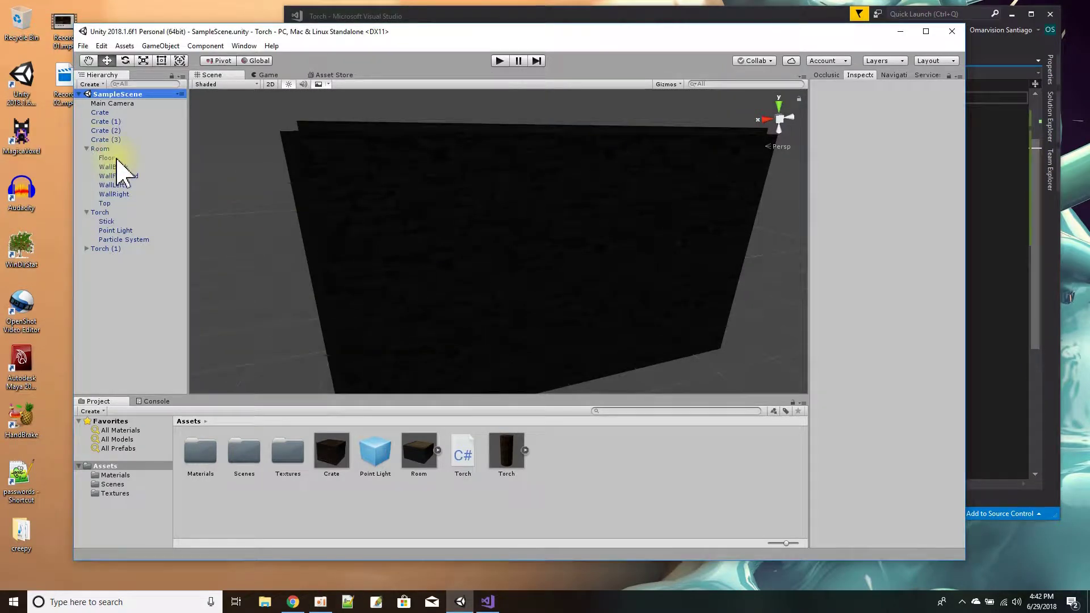
- Inspect Floor, WallBack, WallForward, WallLeft, WallRight and Top, then reselect Room
{"action": "left_click", "coordinate": [109, 158]}
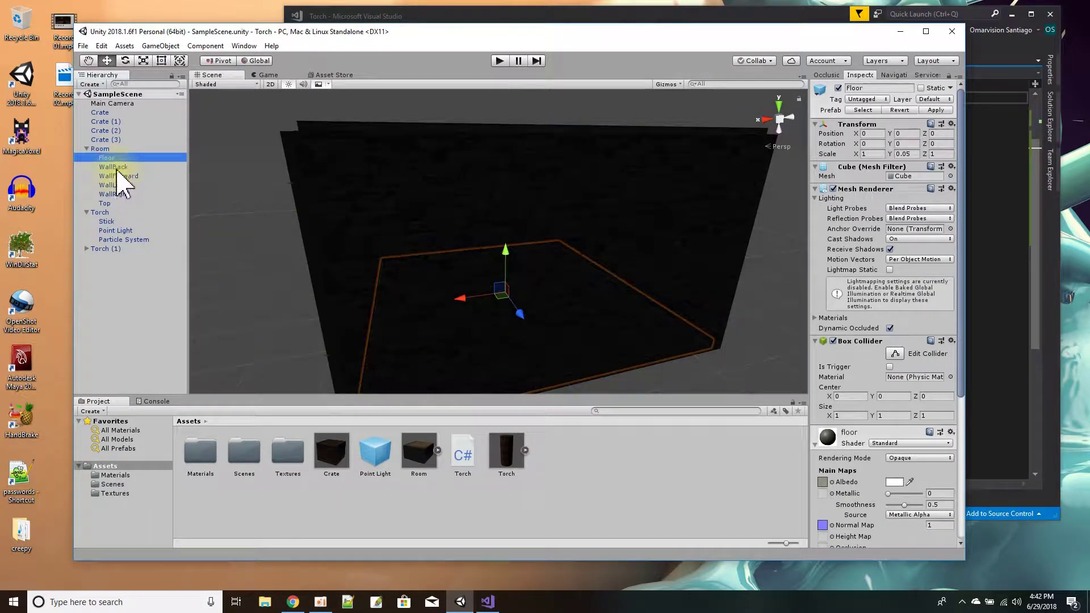
{"action": "left_click", "coordinate": [116, 167]}
{"action": "left_click", "coordinate": [118, 176]}
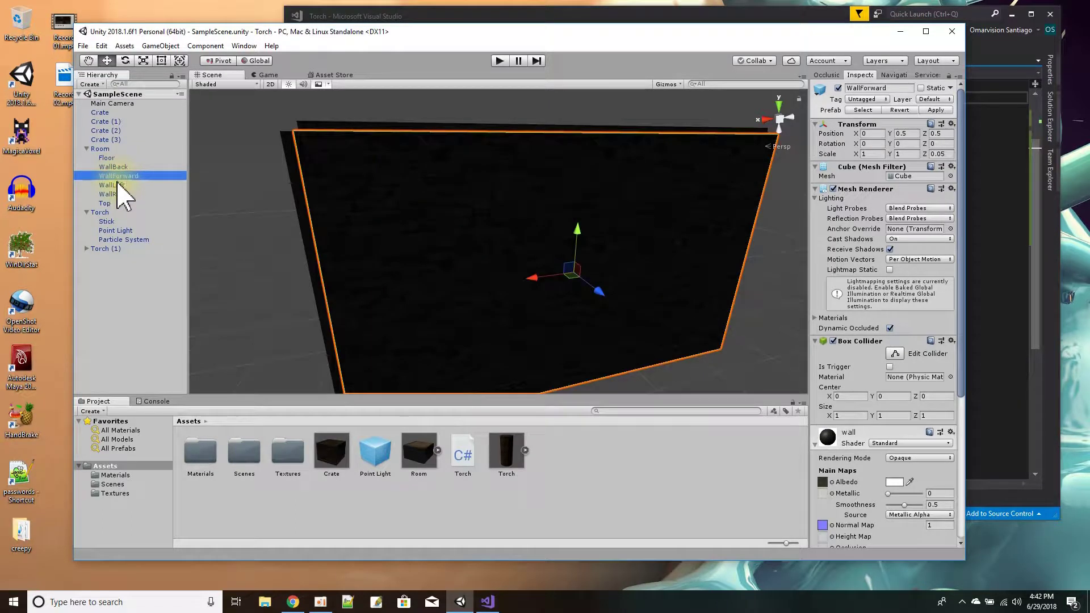
{"action": "left_click", "coordinate": [112, 185]}
{"action": "left_click", "coordinate": [114, 194]}
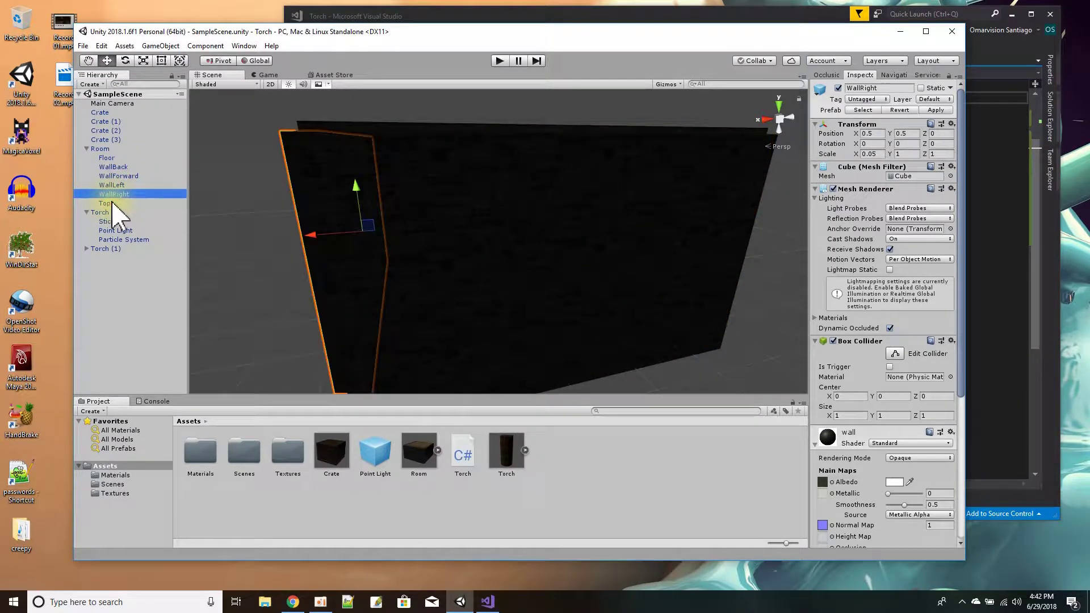
{"action": "left_click", "coordinate": [107, 203]}
{"action": "left_click", "coordinate": [105, 149]}
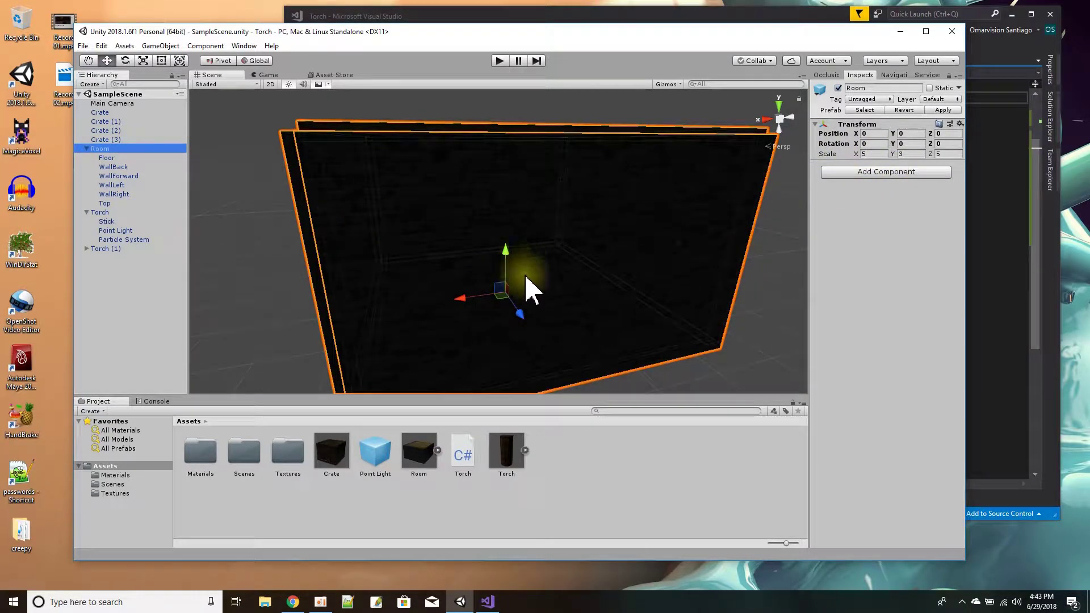
- Move the view back inside the room, check a crate, collapse Room and select the first Torch
{"action": "scroll", "coordinate": [526, 289], "scroll_direction": "up", "scroll_amount": 6}
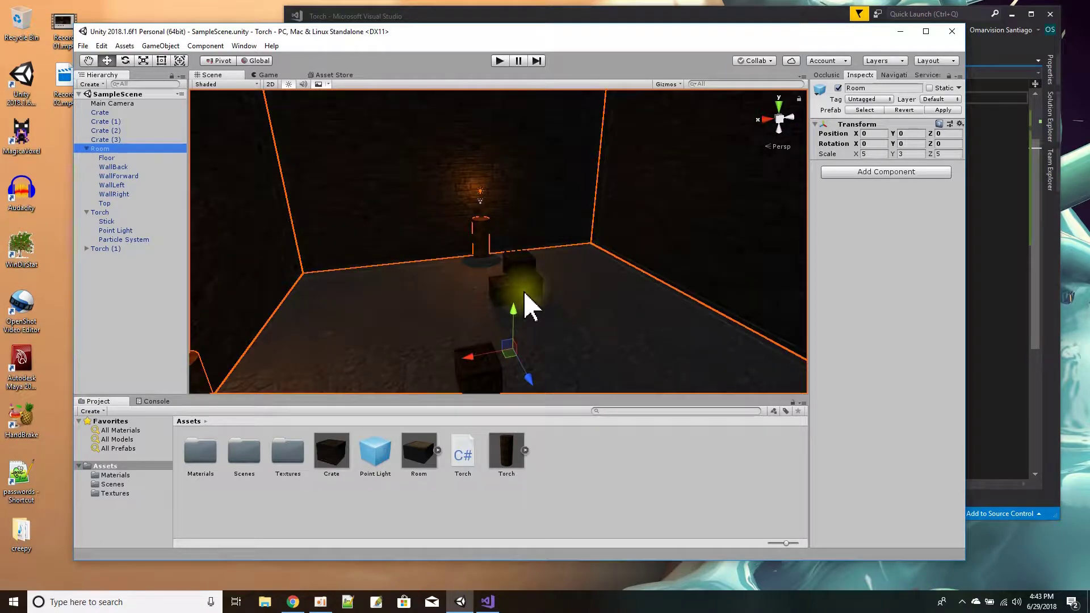
{"action": "middle_click_drag", "start_coordinate": [528, 305], "coordinate": [561, 255]}
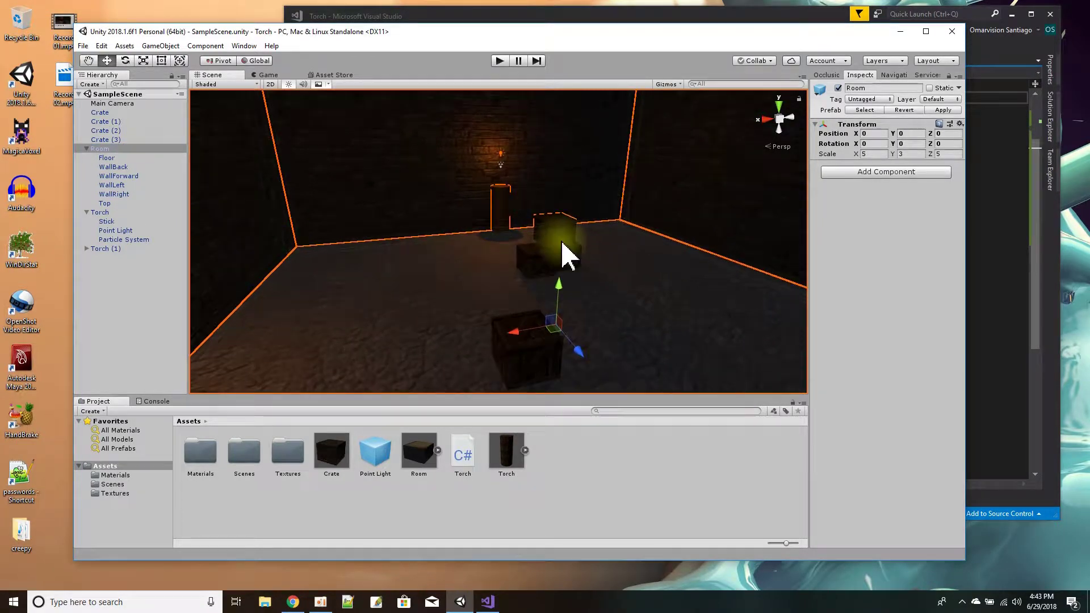
{"action": "scroll", "coordinate": [562, 255], "scroll_direction": "up", "scroll_amount": 2}
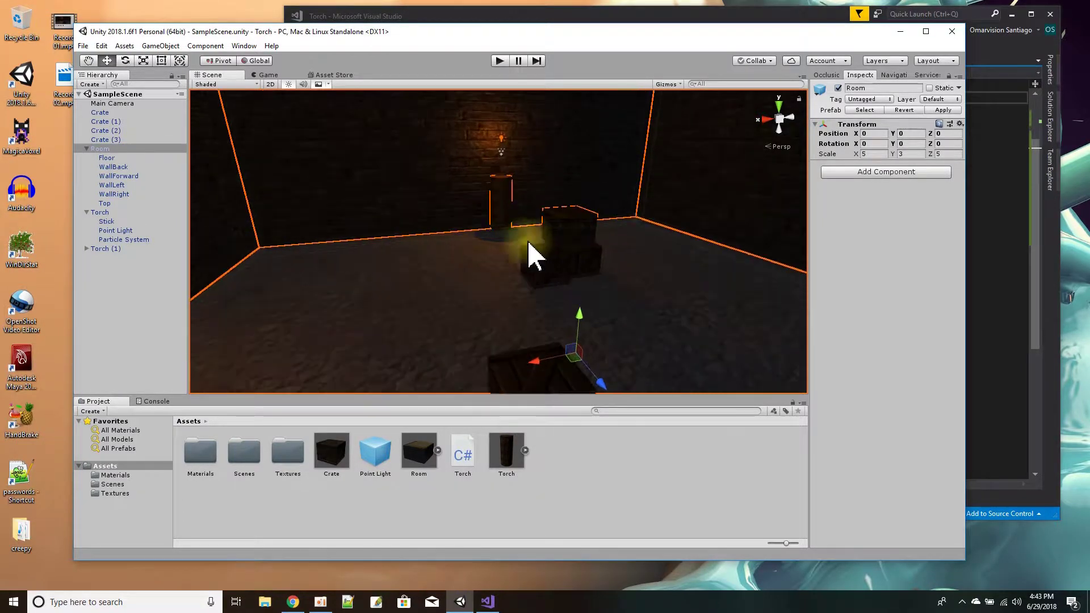
{"action": "left_click", "coordinate": [101, 113]}
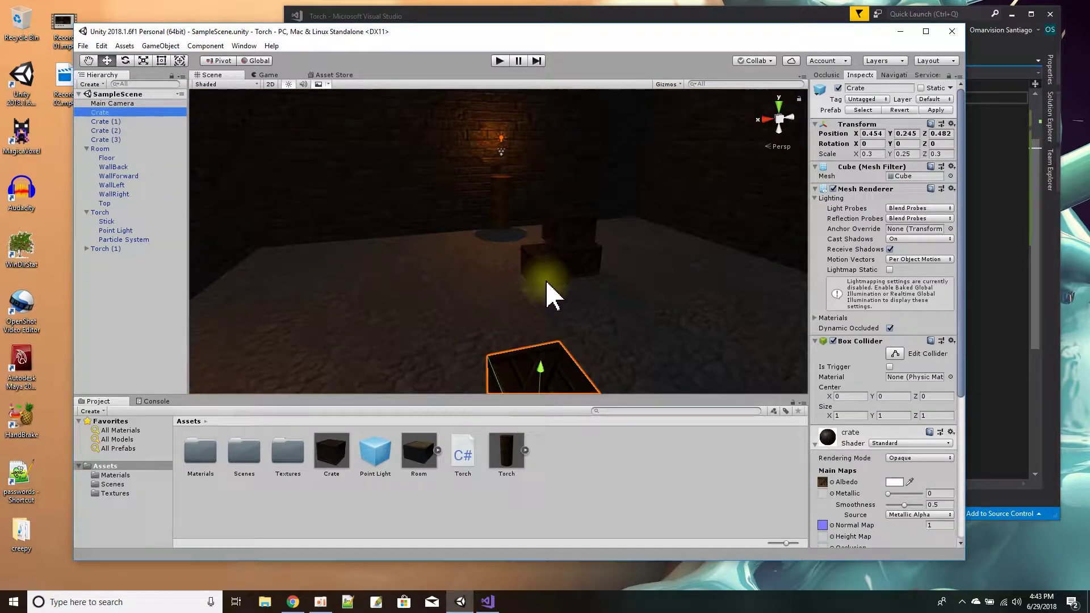
{"action": "left_click", "coordinate": [86, 149]}
{"action": "left_click", "coordinate": [98, 158]}
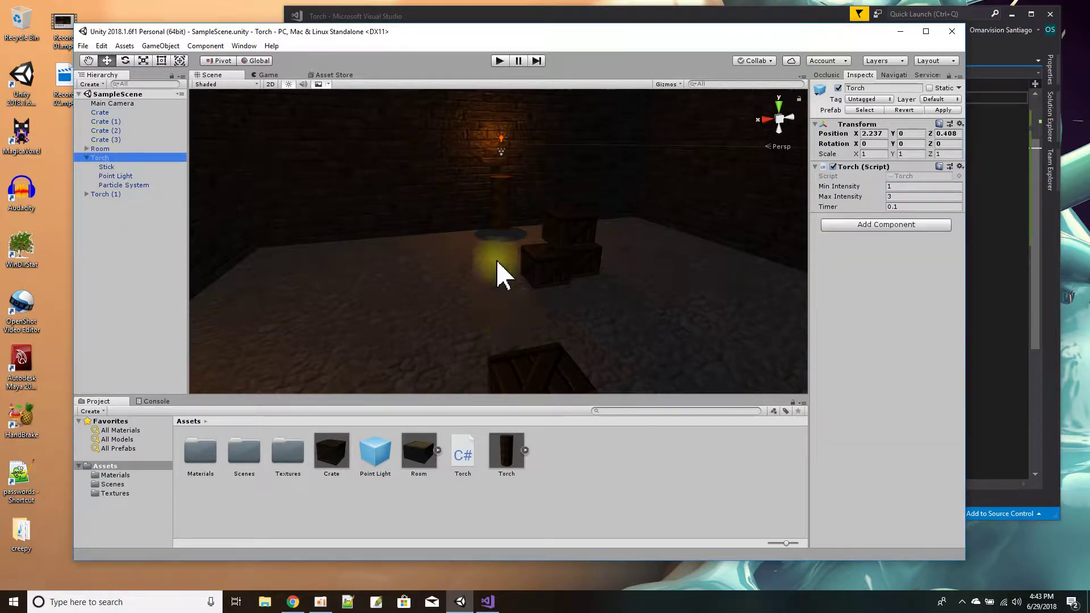
- Select Torch (1), frame it with F and expand its children
{"action": "left_click", "coordinate": [100, 195]}
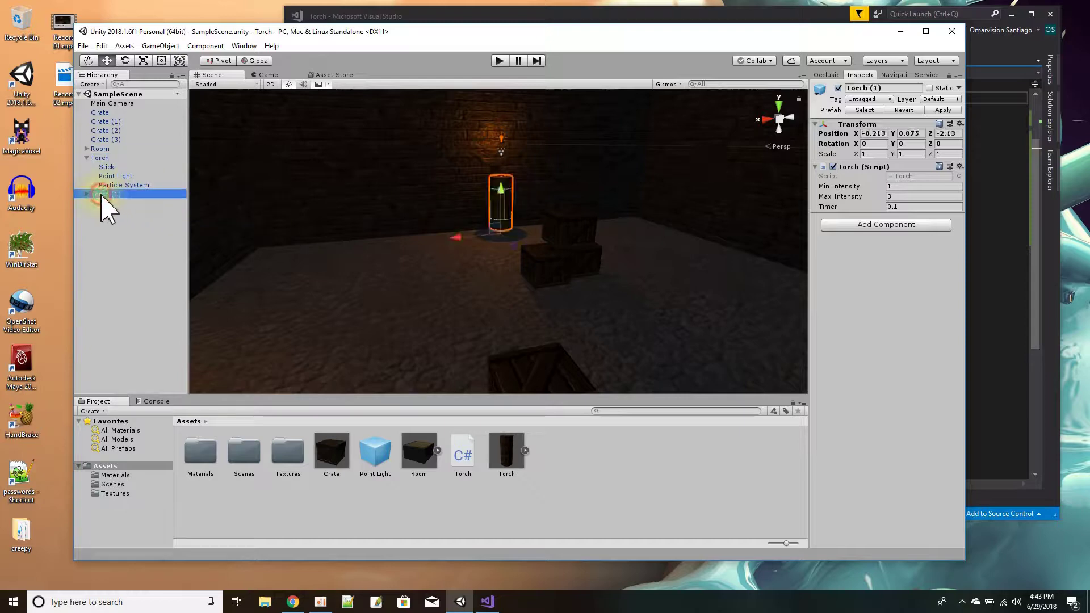
{"action": "key", "text": "f"}
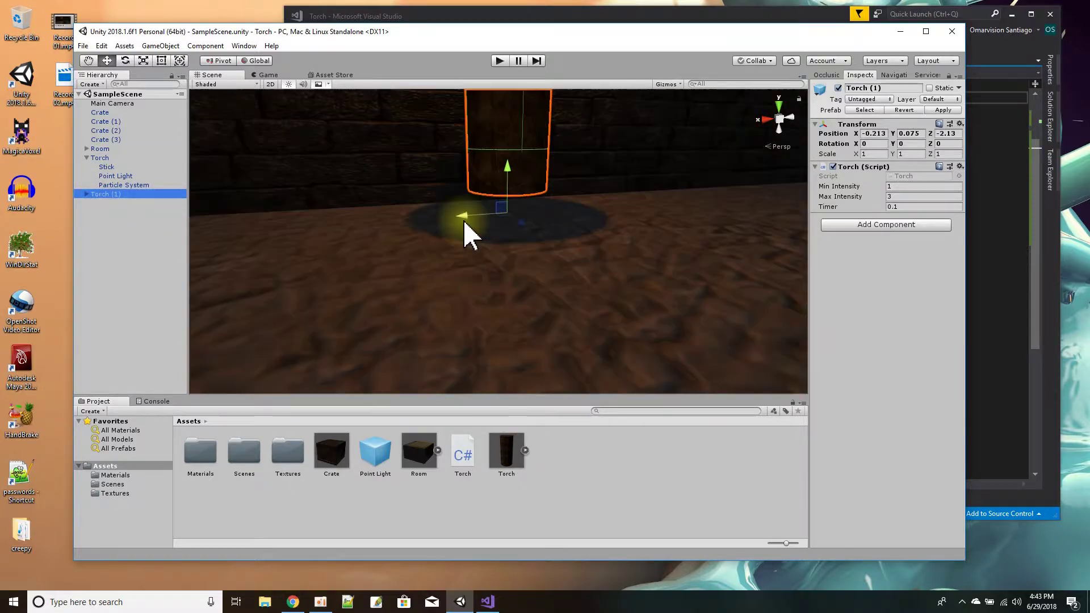
{"action": "left_click", "coordinate": [506, 199]}
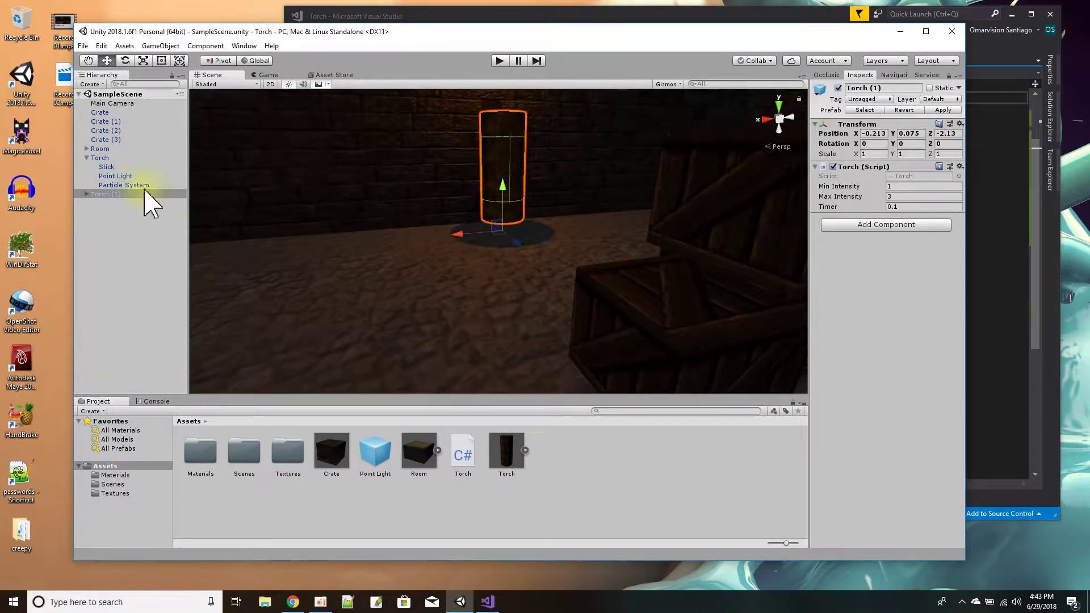
{"action": "left_click", "coordinate": [86, 194]}
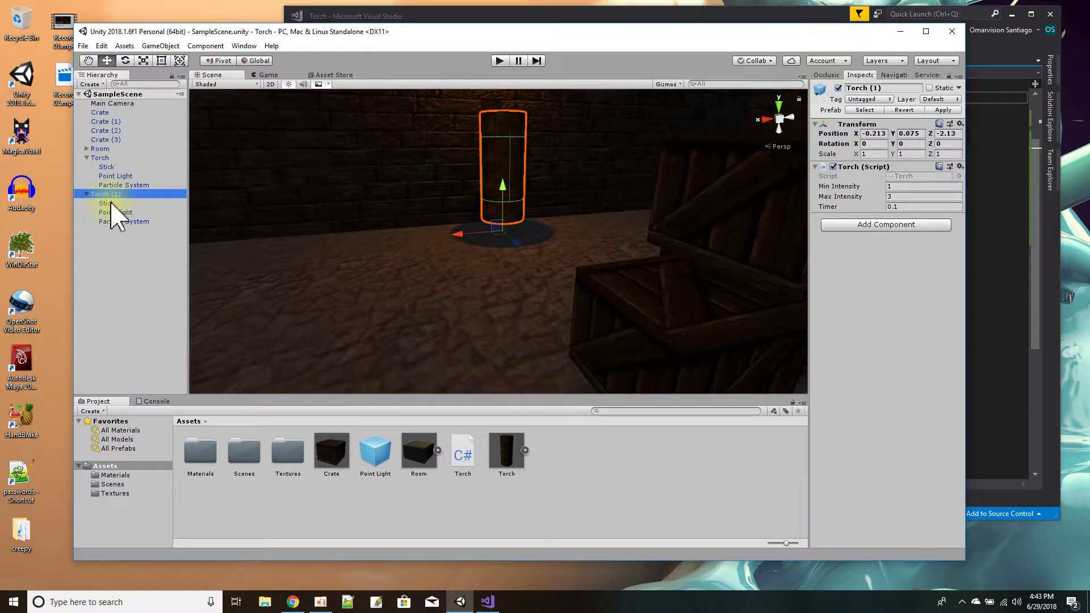
- Inspect Torch (1)'s Stick, Point Light and Particle System, previewing the fire
{"action": "left_click", "coordinate": [108, 204]}
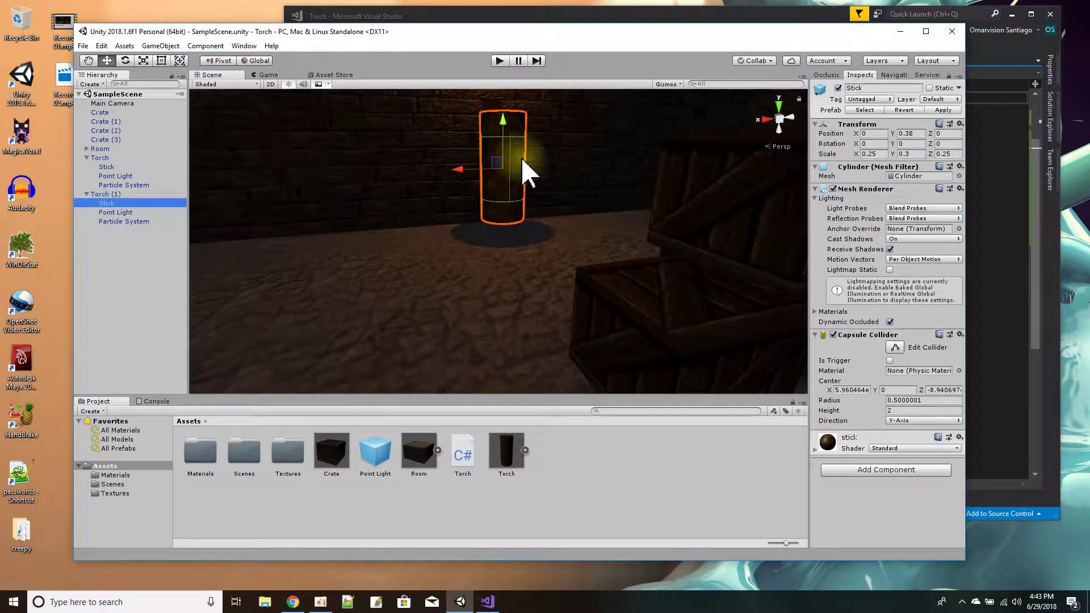
{"action": "left_click_drag", "start_coordinate": [522, 161], "coordinate": [170, 256], "text": "alt"}
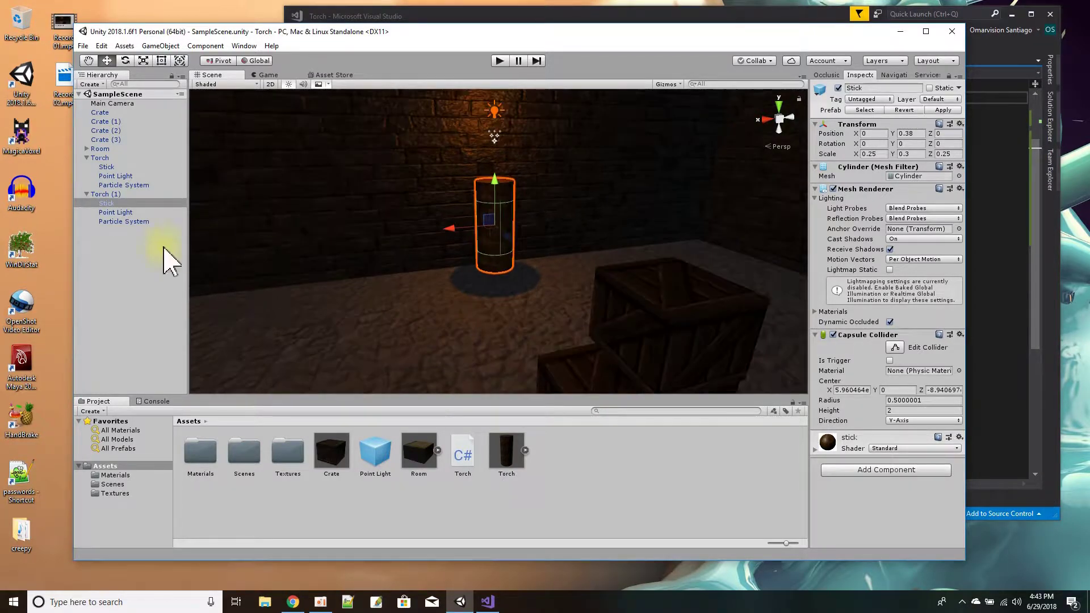
{"action": "left_click", "coordinate": [116, 213]}
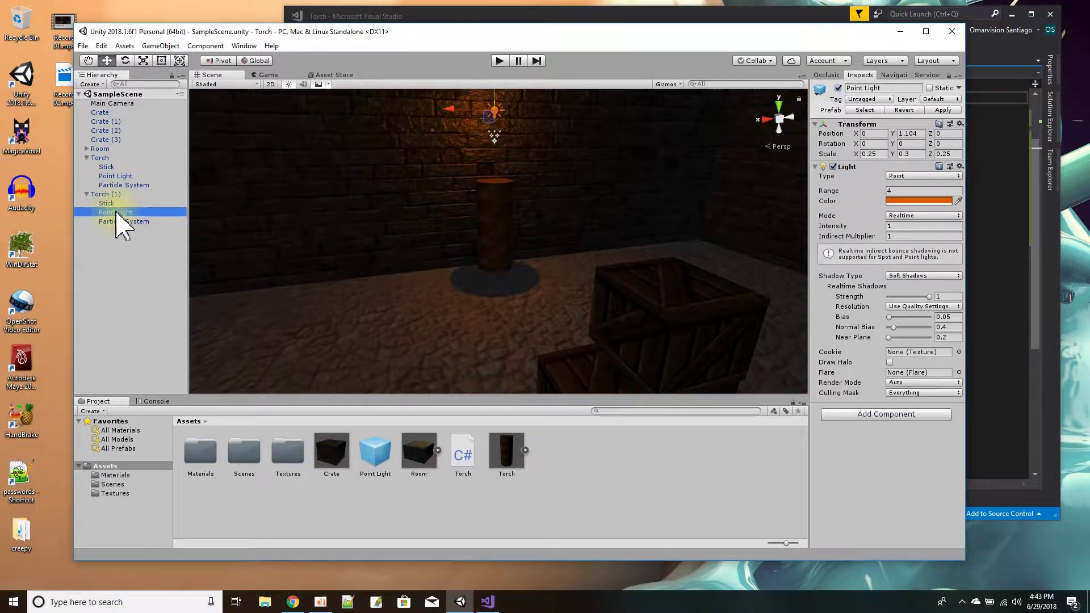
{"action": "left_click", "coordinate": [124, 221]}
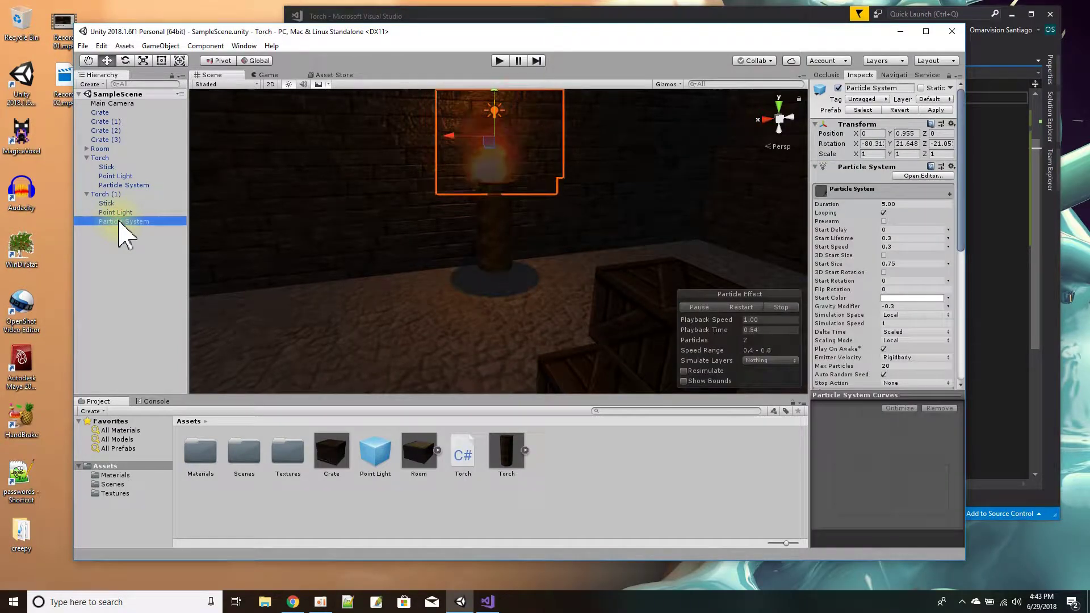
- Orbit around the second torch's flame and select its orange, intensity-1 Point Light
{"action": "left_click_drag", "start_coordinate": [559, 218], "coordinate": [543, 196], "text": "alt"}
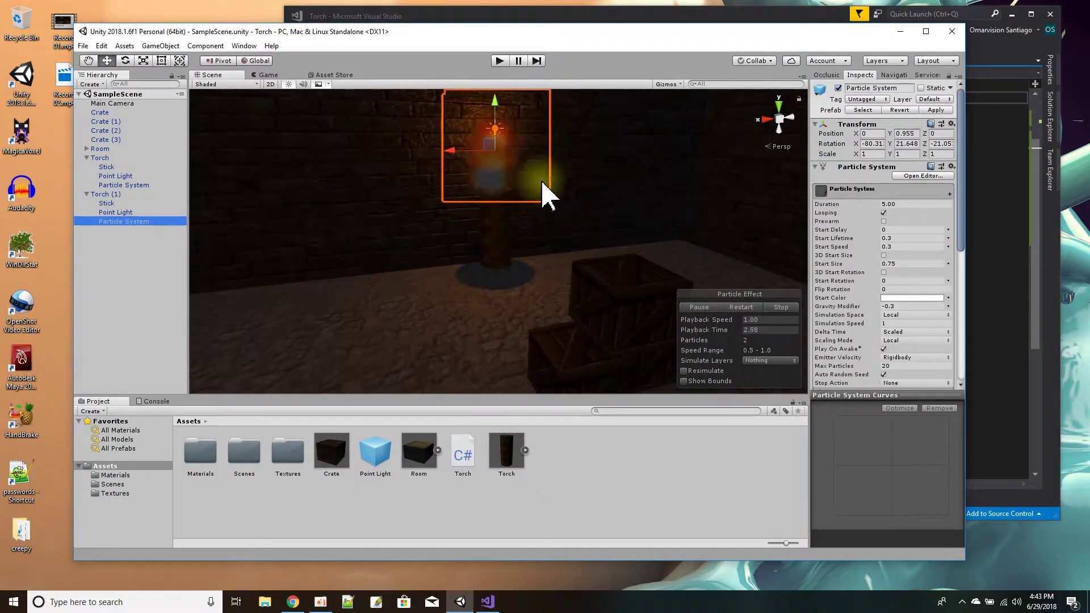
{"action": "left_click_drag", "start_coordinate": [520, 148], "coordinate": [472, 250], "text": "alt"}
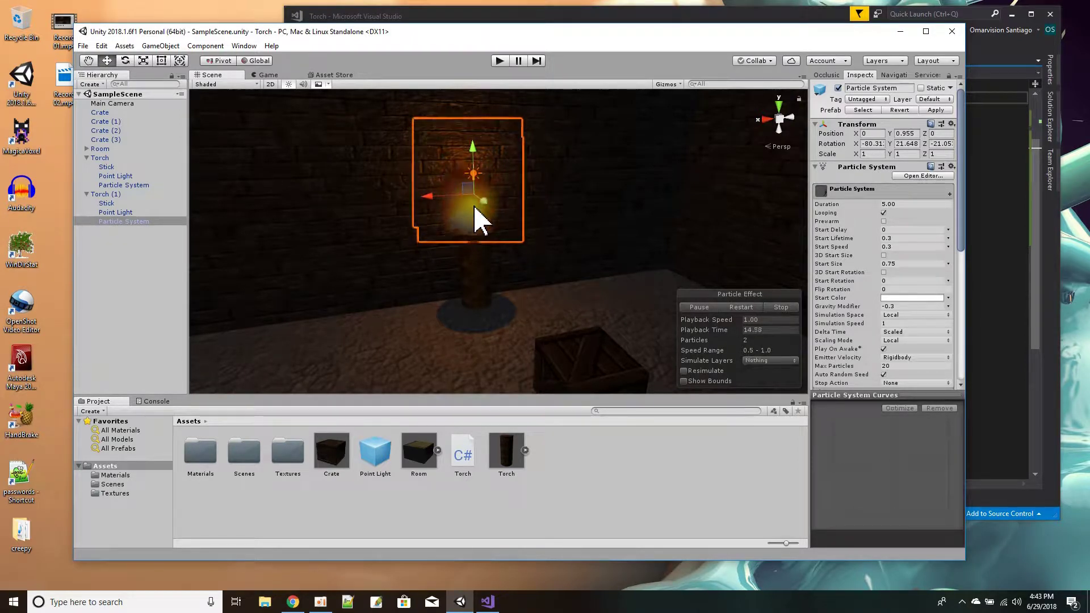
{"action": "left_click", "coordinate": [117, 212]}
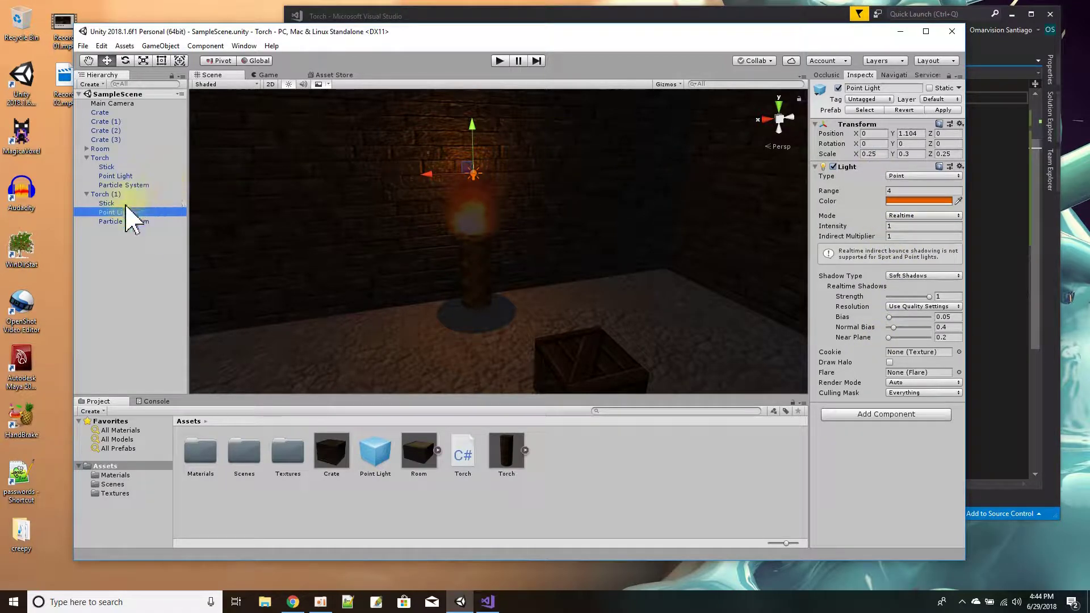
- Lower Torch (1)'s Point Light intensity from 1 to 0.51, then reselect Torch (1)
{"action": "left_click", "coordinate": [103, 195]}
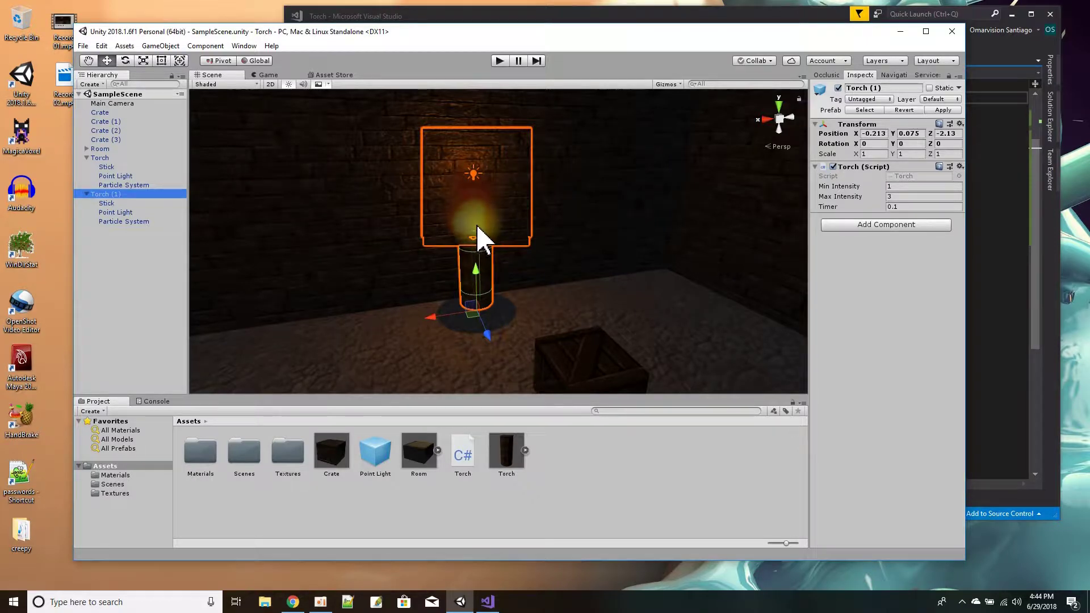
{"action": "left_click", "coordinate": [117, 212]}
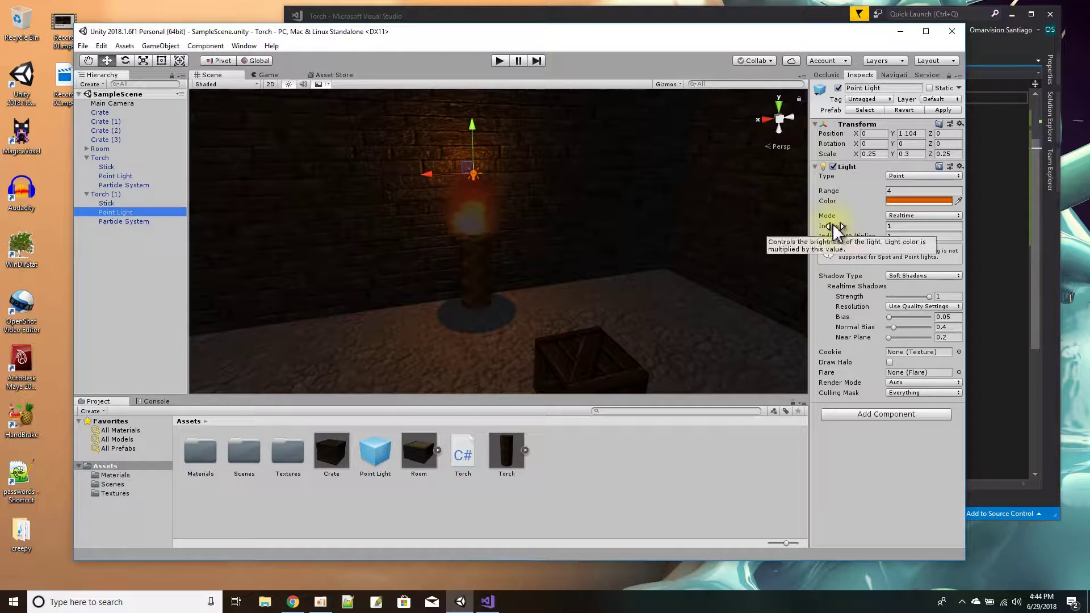
{"action": "mouse_move", "coordinate": [834, 227]}
{"action": "left_mouse_down"}
{"action": "mouse_move", "coordinate": [868, 238]}
{"action": "mouse_move", "coordinate": [848, 230]}
{"action": "left_mouse_up"}
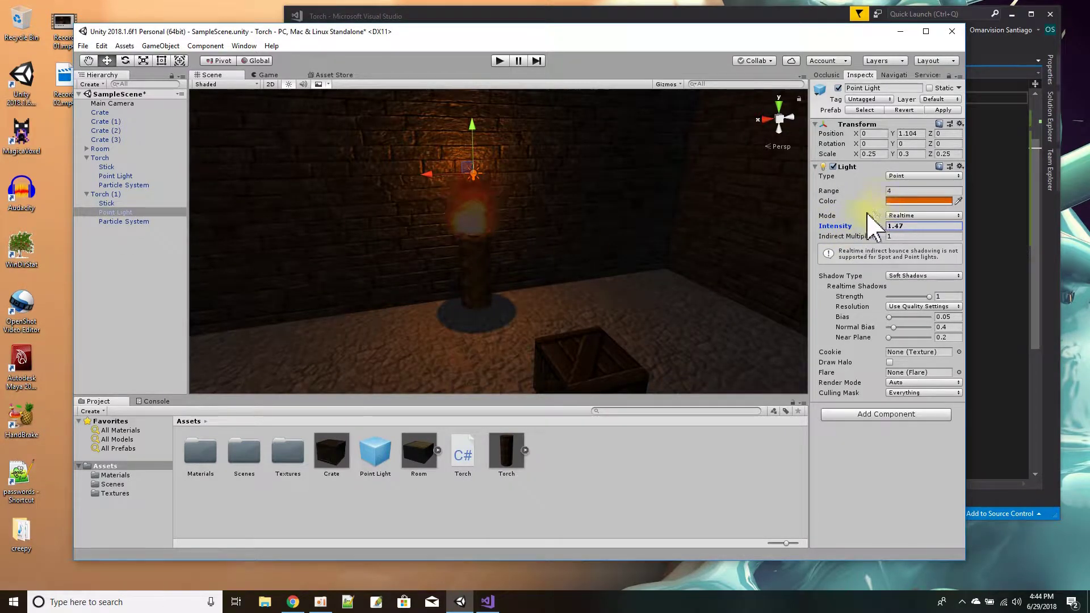
{"action": "left_click", "coordinate": [108, 194]}
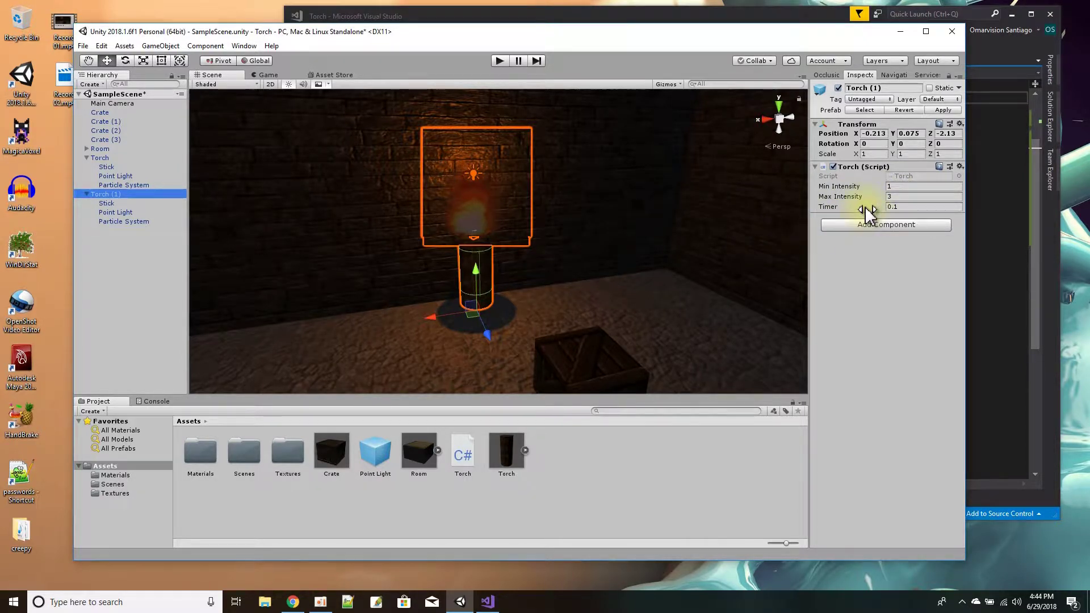
{"action": "left_click", "coordinate": [897, 176]}
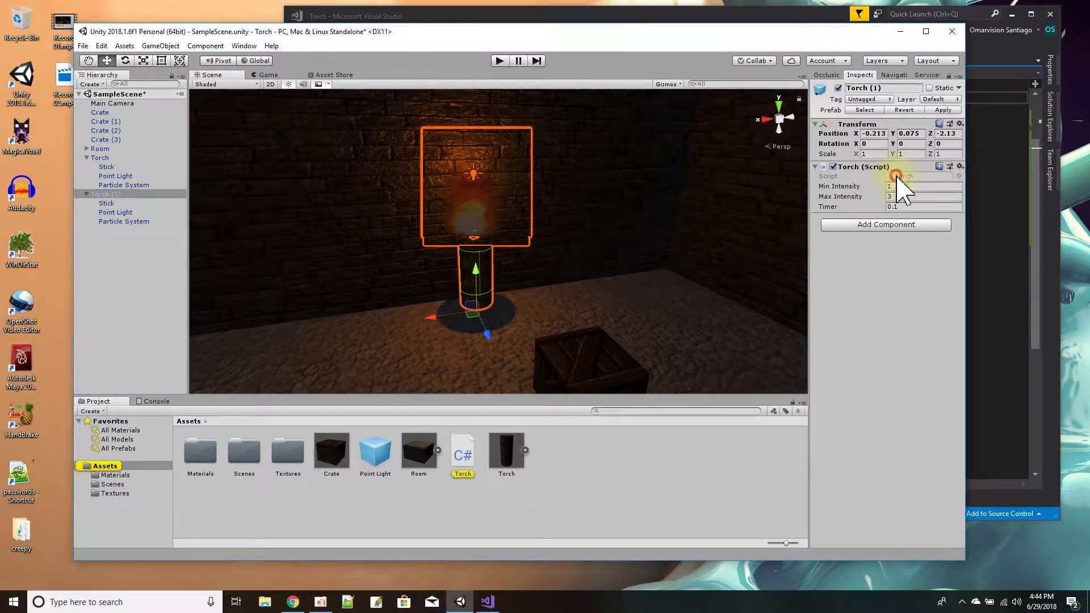
{"action": "left_click", "coordinate": [997, 159]}
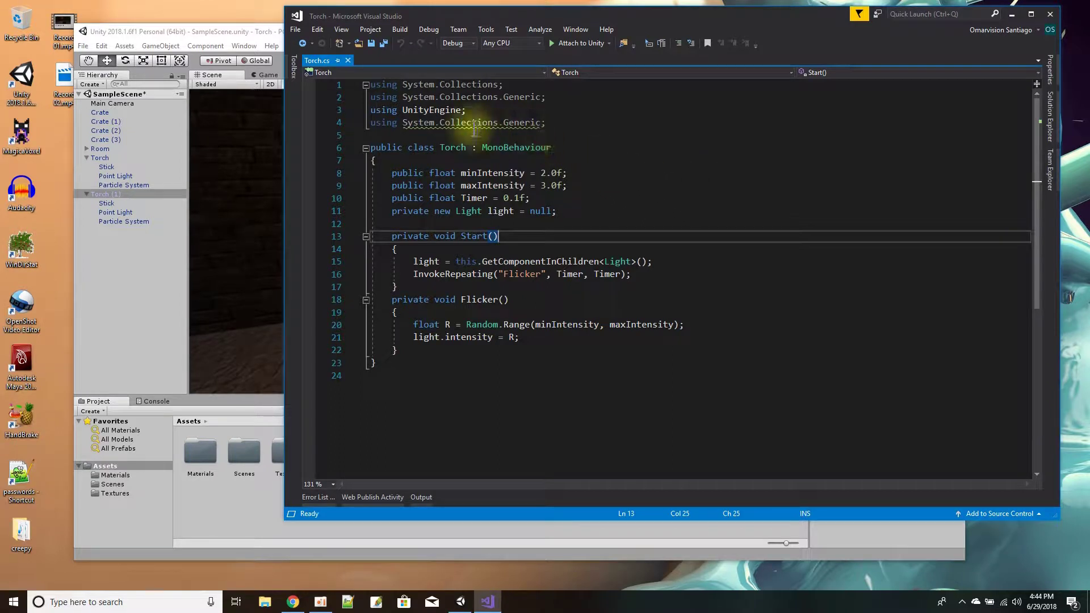
{"action": "mouse_move", "coordinate": [466, 124]}
{"action": "left_click", "coordinate": [550, 122]}
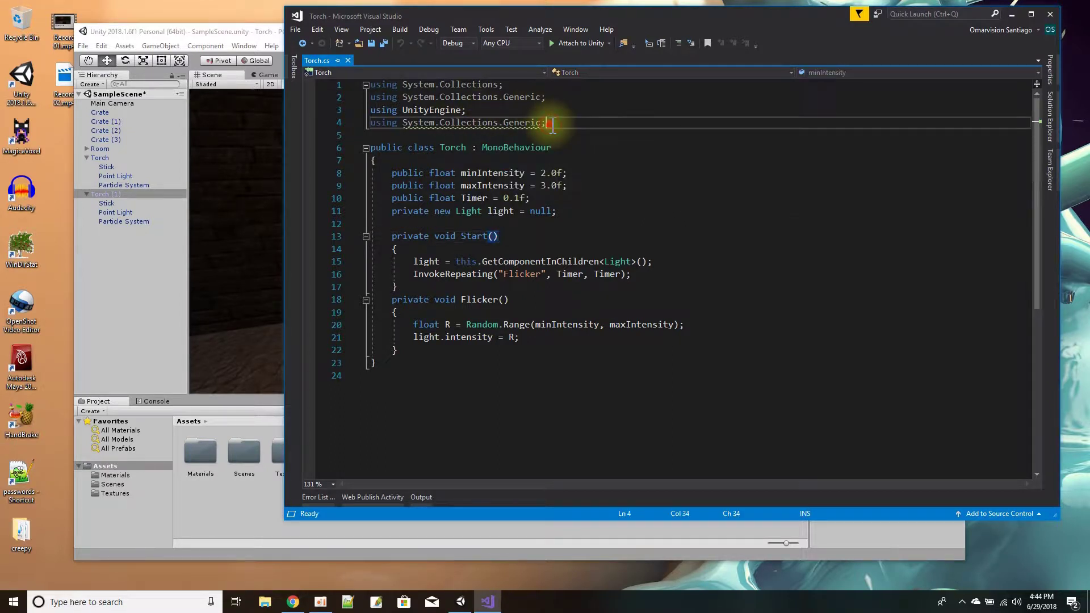
{"action": "mouse_move", "coordinate": [432, 125]}
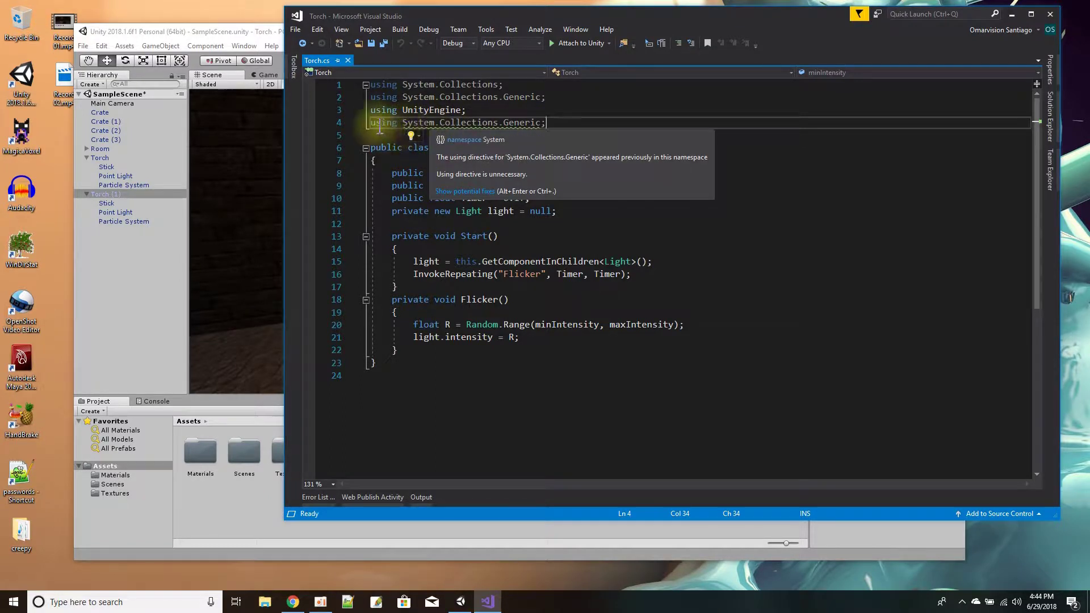
{"action": "left_click", "coordinate": [856, 260]}
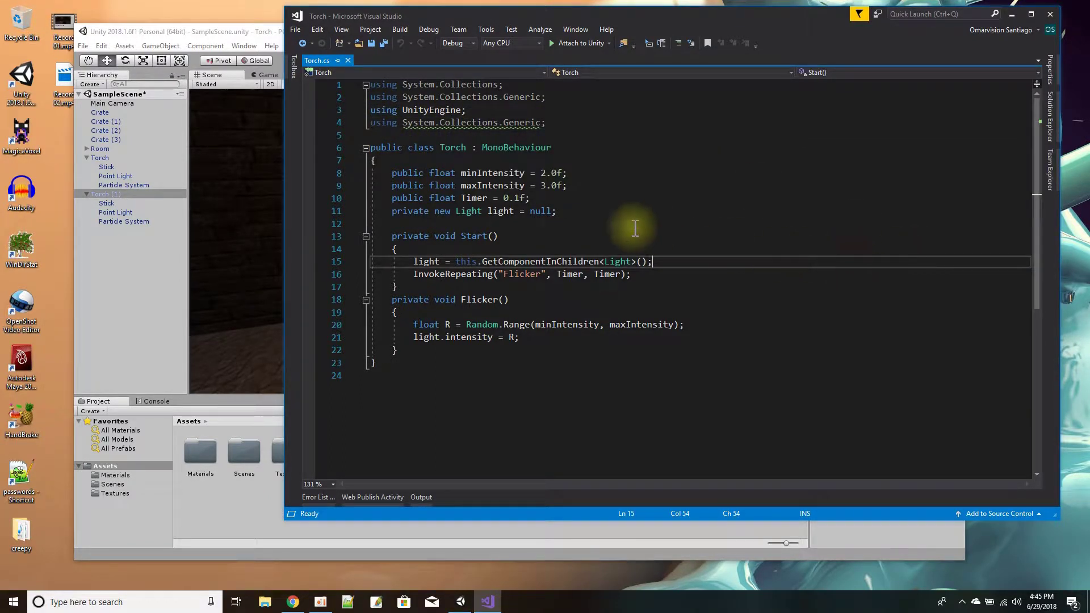
{"action": "left_click_drag", "start_coordinate": [391, 173], "coordinate": [601, 186]}
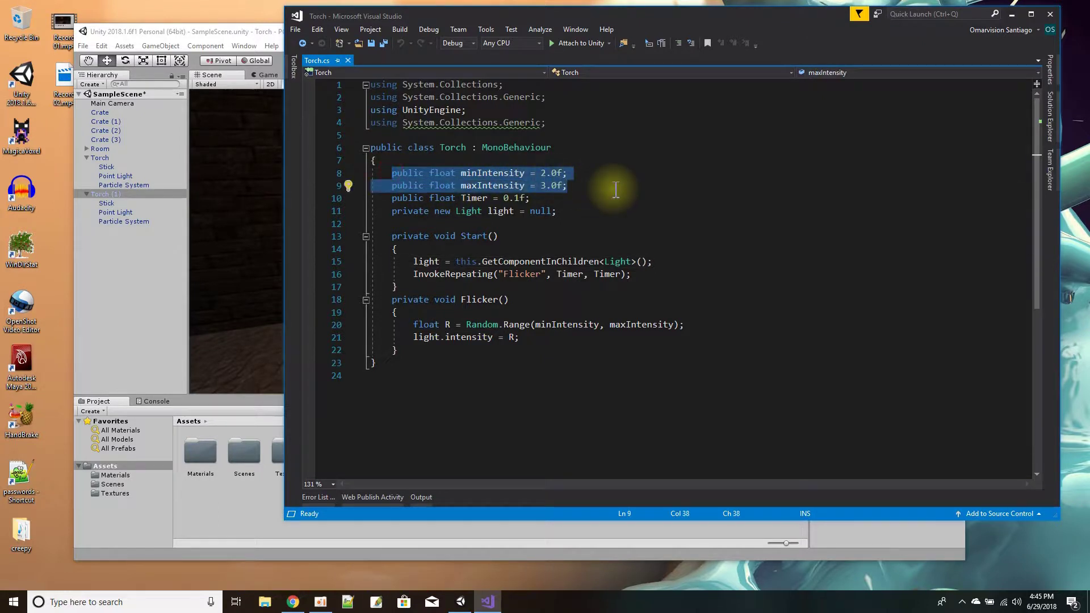
{"action": "left_click_drag", "start_coordinate": [615, 189], "coordinate": [621, 198]}
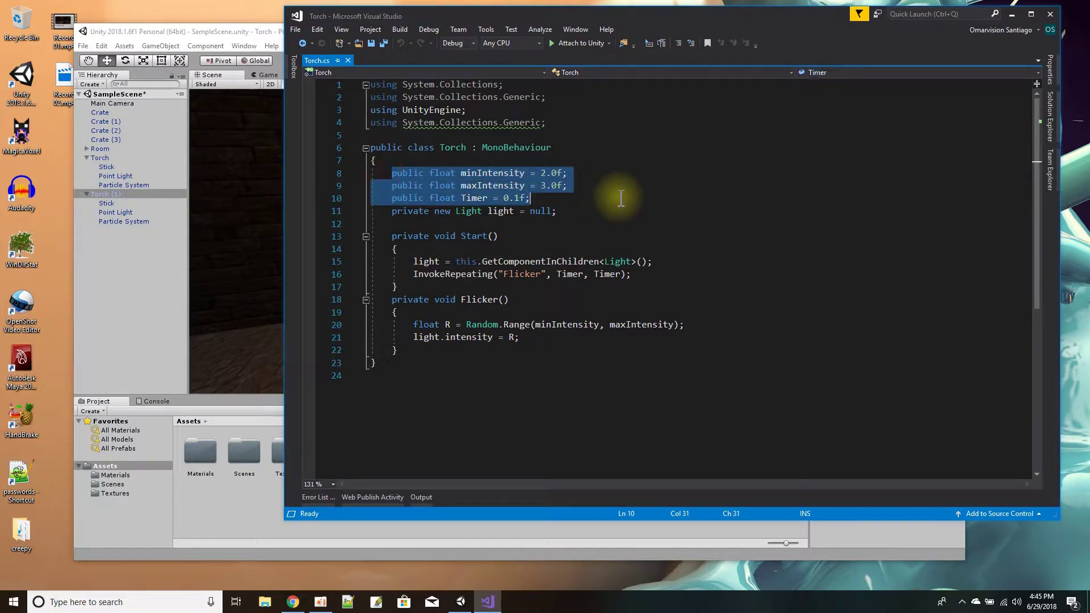
{"action": "left_click", "coordinate": [591, 212]}
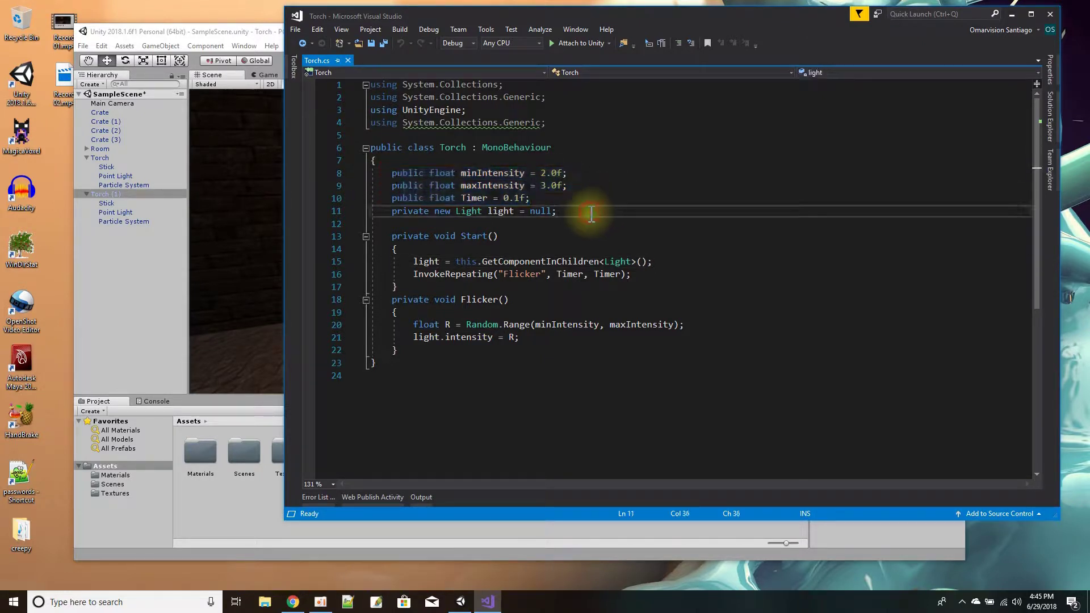
{"action": "left_click", "coordinate": [391, 212]}
{"action": "left_click_drag", "start_coordinate": [393, 215], "coordinate": [572, 214]}
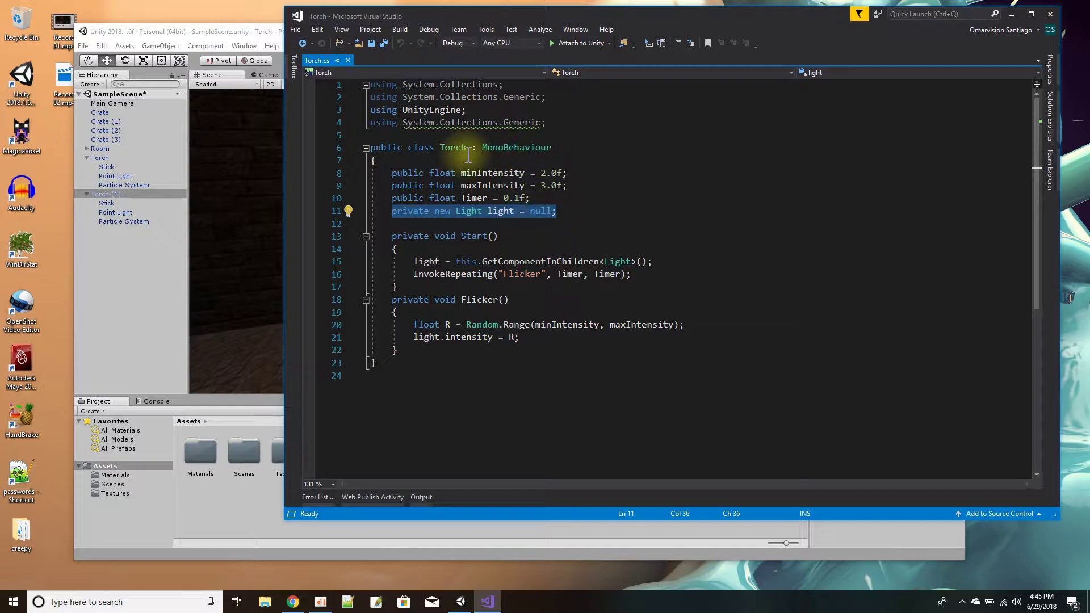
{"action": "left_click", "coordinate": [264, 33]}
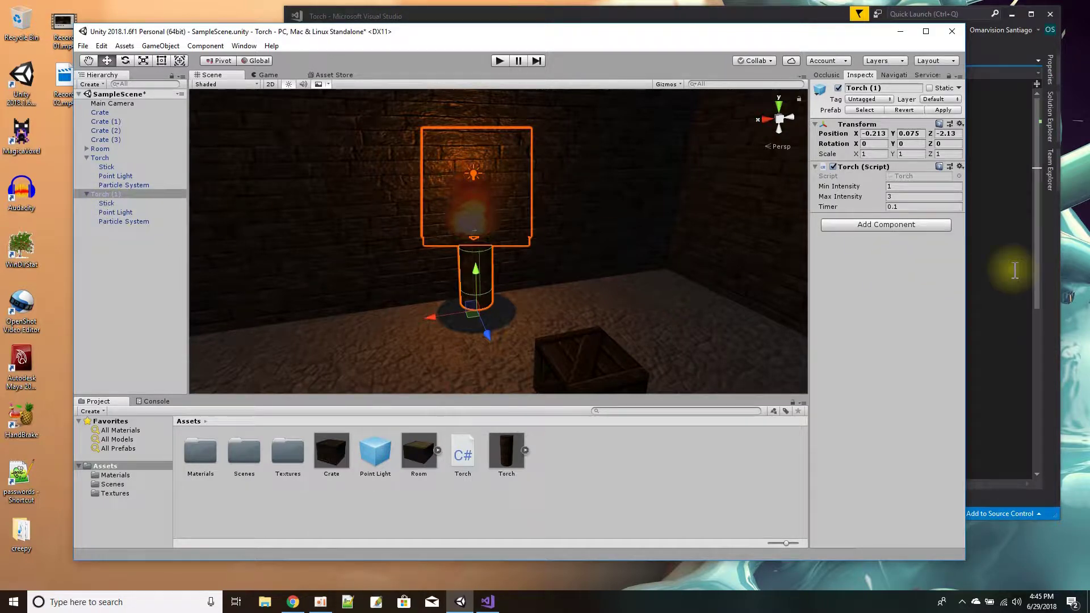
{"action": "left_click", "coordinate": [998, 272]}
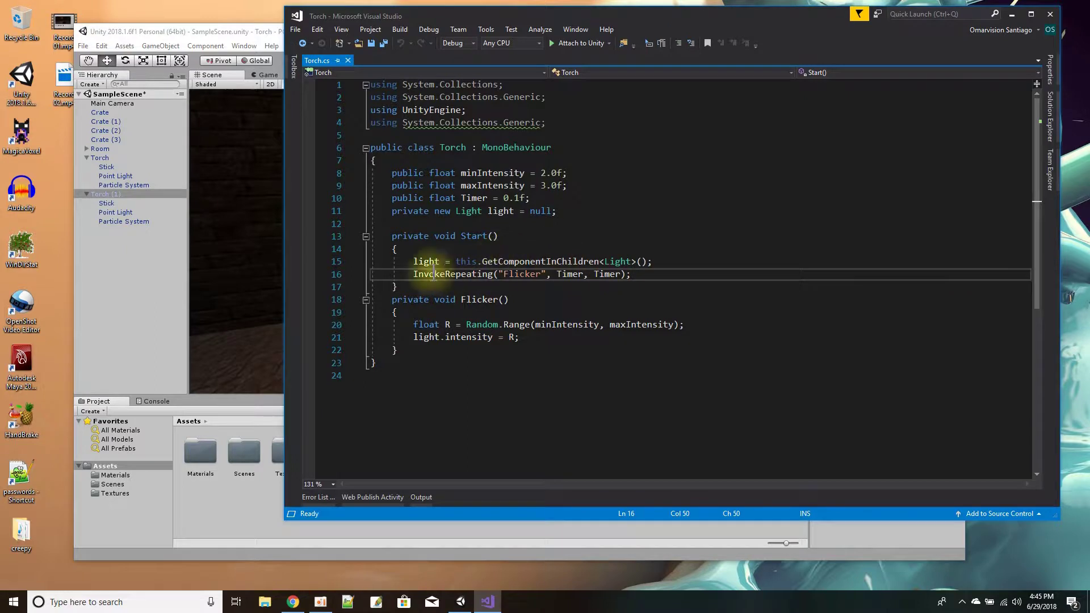
{"action": "left_click", "coordinate": [415, 261]}
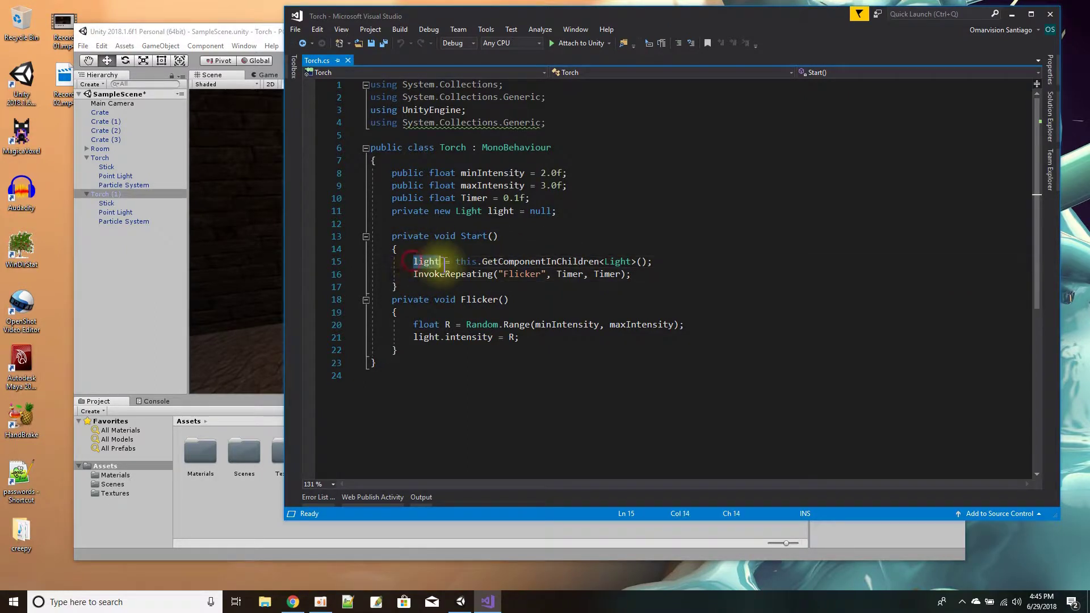
{"action": "left_click", "coordinate": [514, 261]}
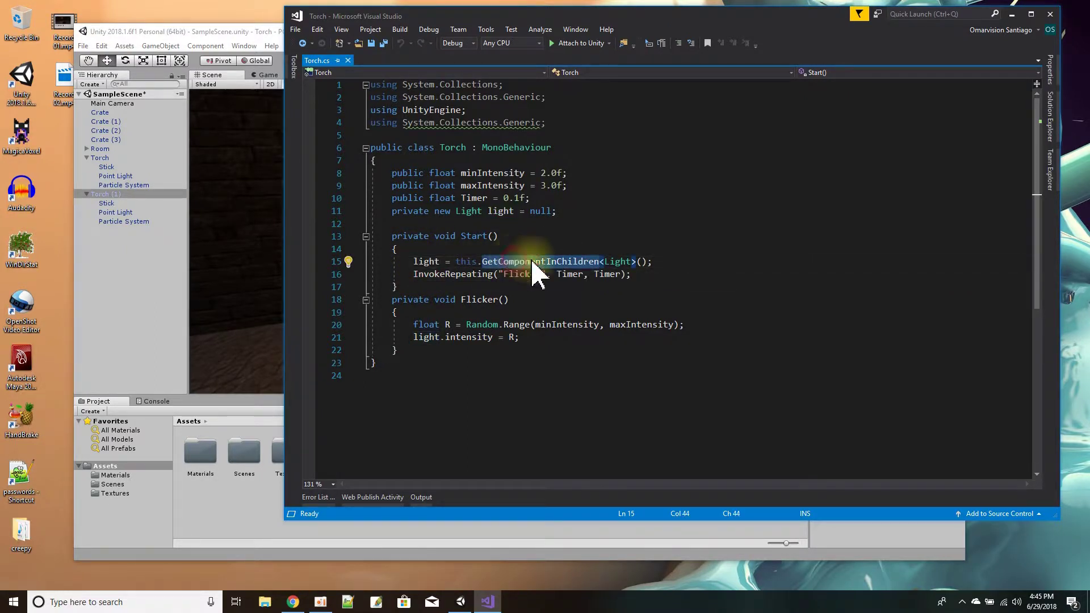
{"action": "left_click", "coordinate": [617, 263]}
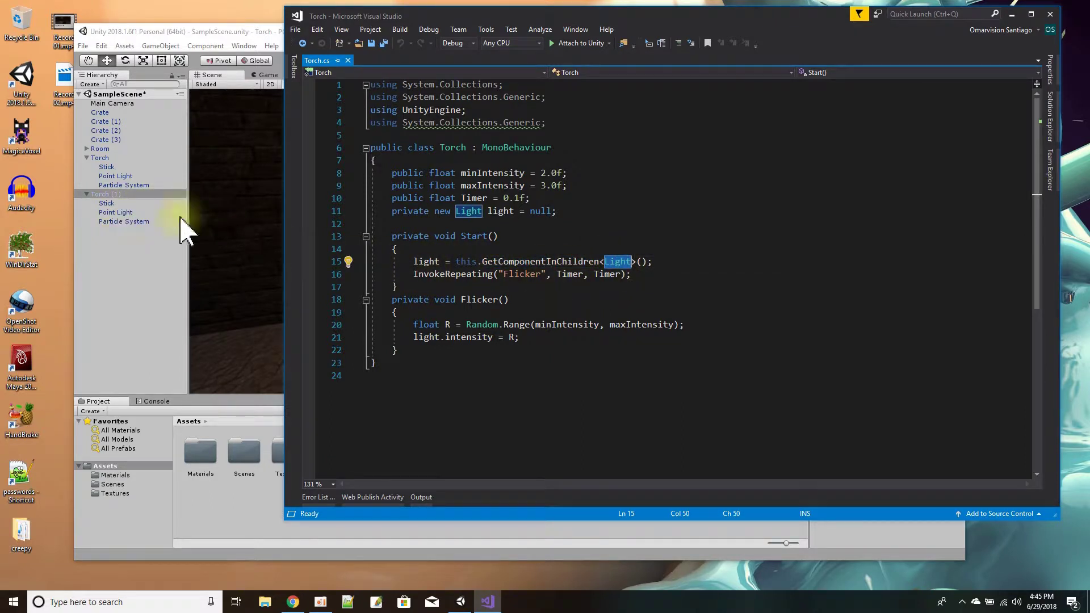
{"action": "left_click", "coordinate": [645, 297]}
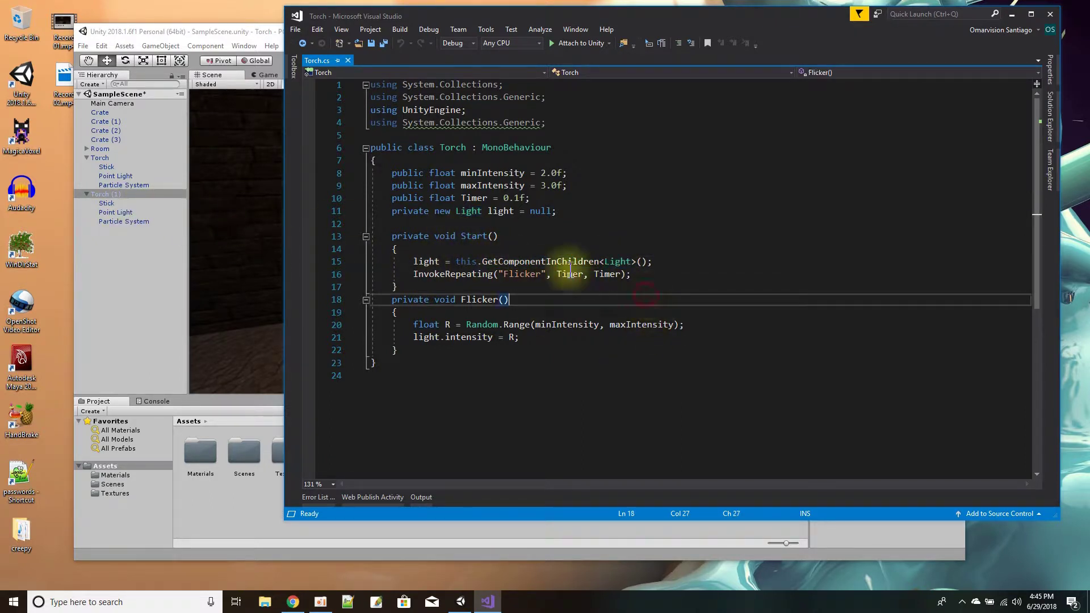
{"action": "double_click", "coordinate": [461, 274]}
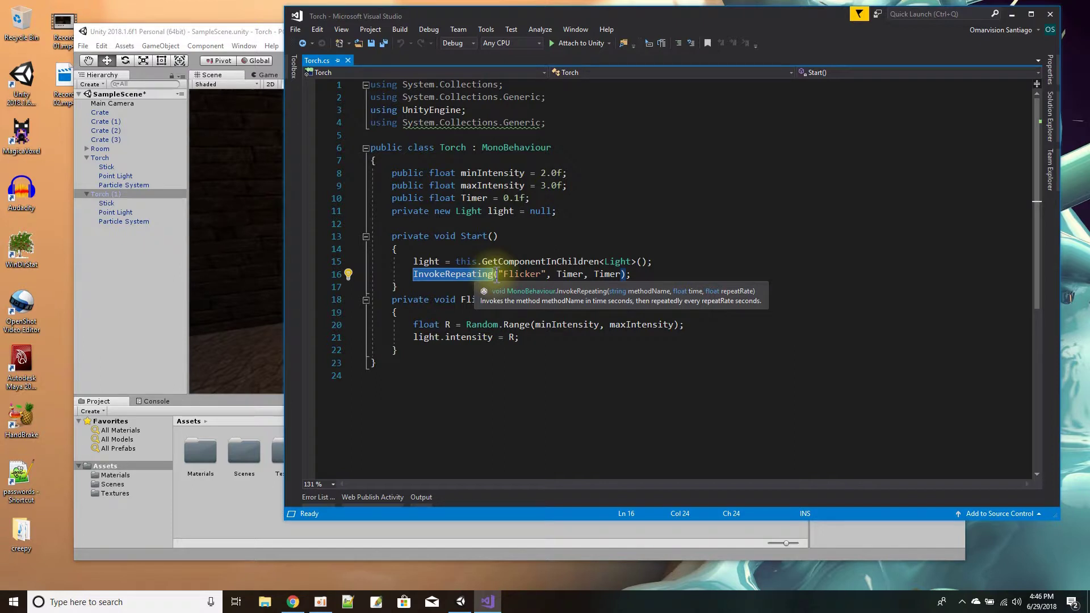
{"action": "left_click", "coordinate": [563, 364]}
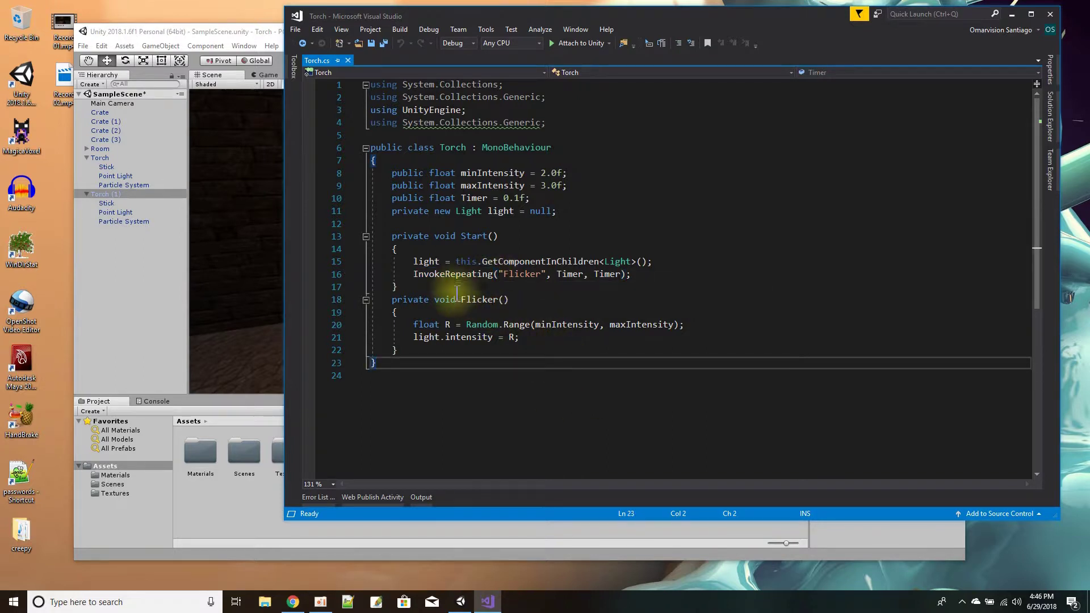
{"action": "left_click_drag", "start_coordinate": [391, 299], "coordinate": [413, 335]}
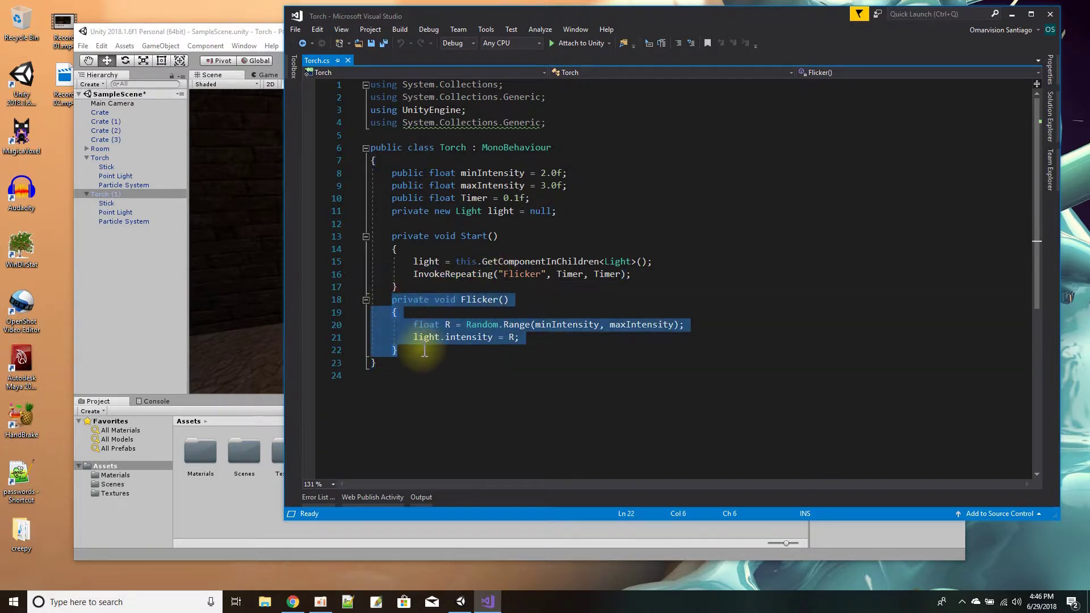
{"action": "left_click", "coordinate": [568, 350]}
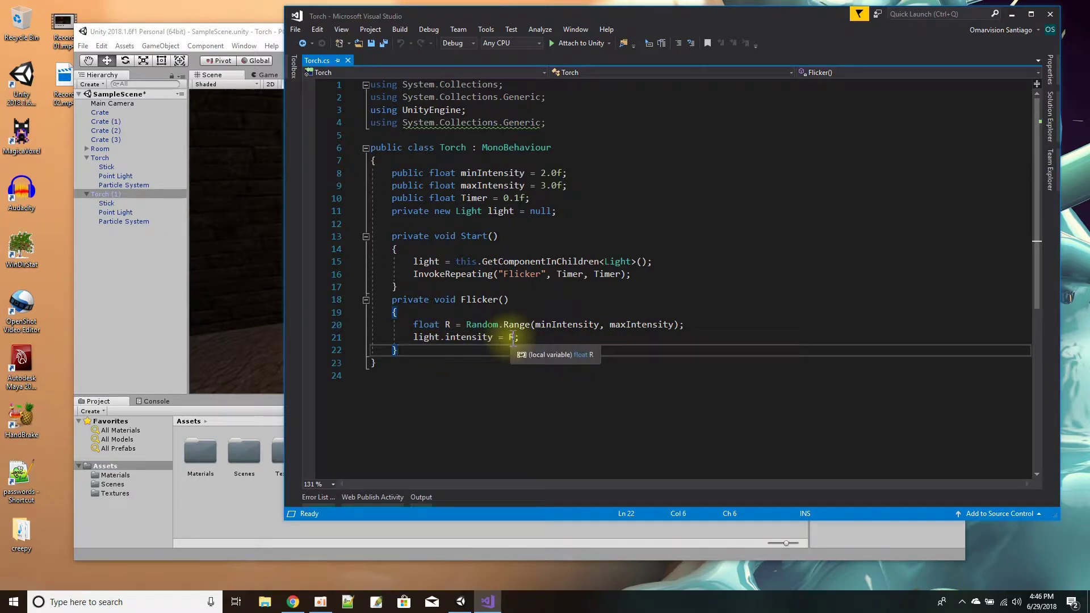
- Return to Unity, run and stop the scene to test the torches, then select Torch (1)'s Particle System
{"action": "left_click", "coordinate": [256, 35]}
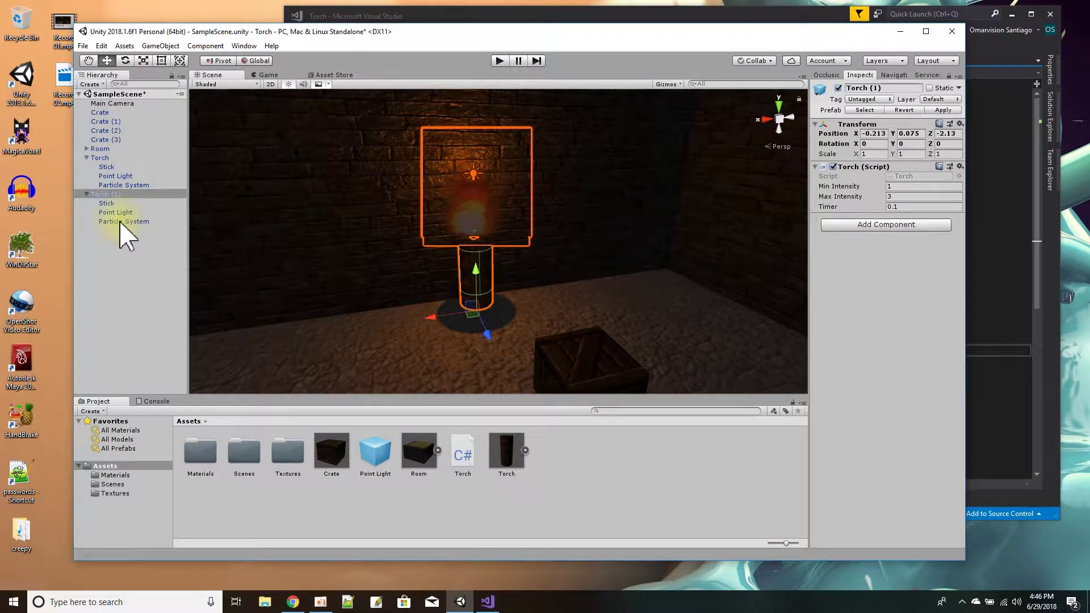
{"action": "left_click", "coordinate": [500, 61]}
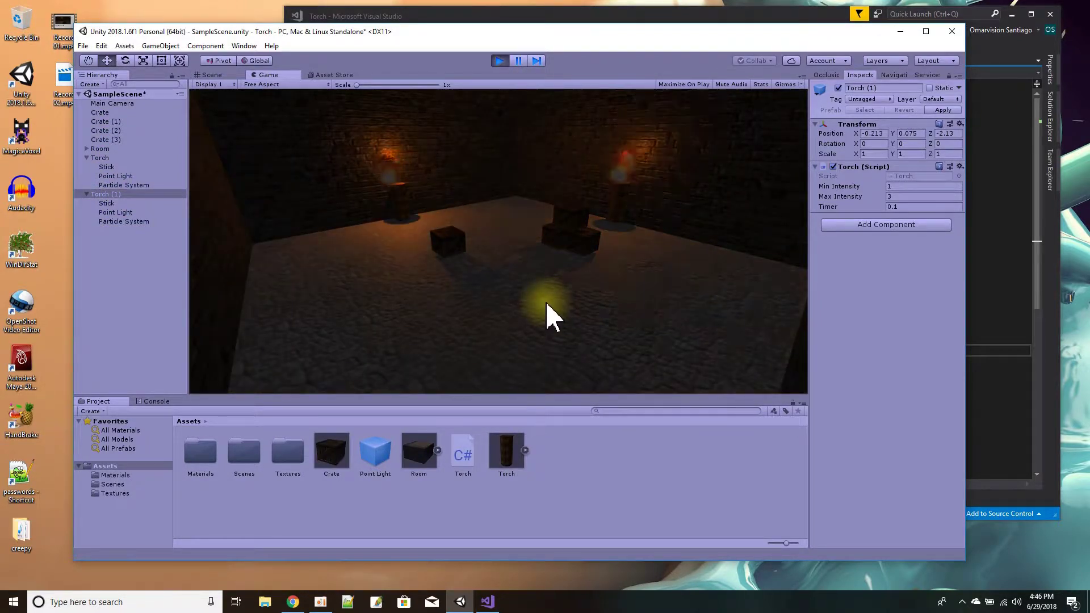
{"action": "left_click", "coordinate": [500, 61]}
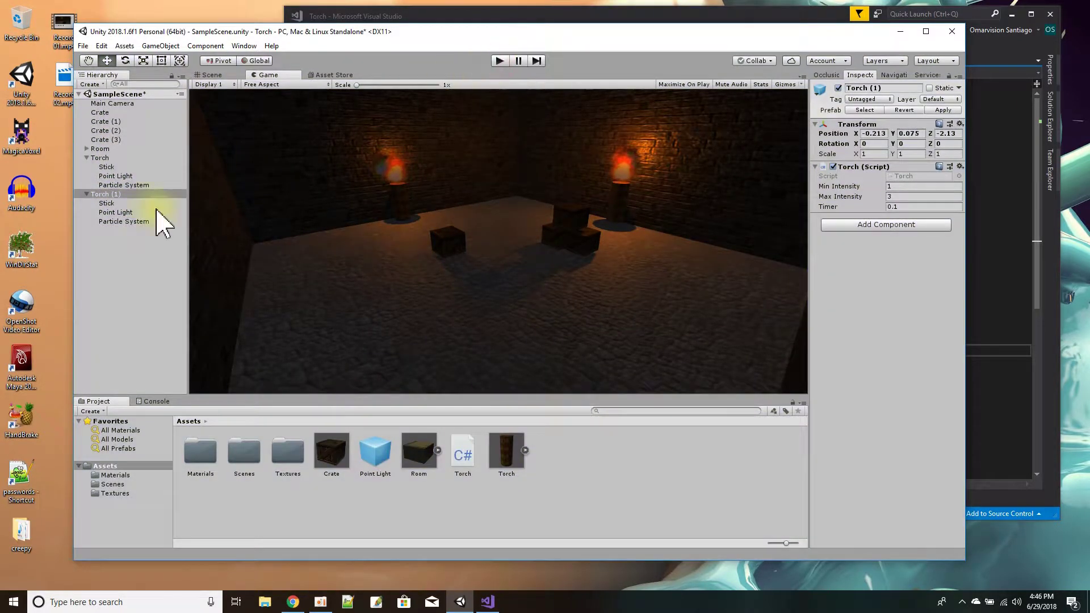
{"action": "left_click", "coordinate": [120, 222]}
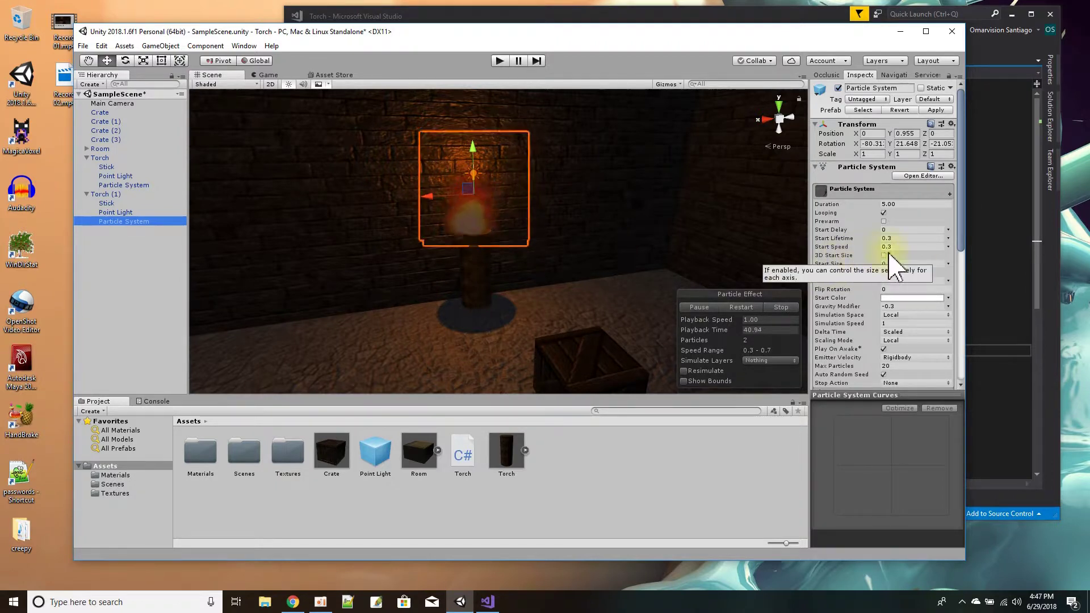
{"action": "left_click", "coordinate": [958, 208]}
- Expand the flame's Emission module and set Rate over Time back to 6
{"action": "left_click_drag", "start_coordinate": [965, 221], "coordinate": [968, 227]}
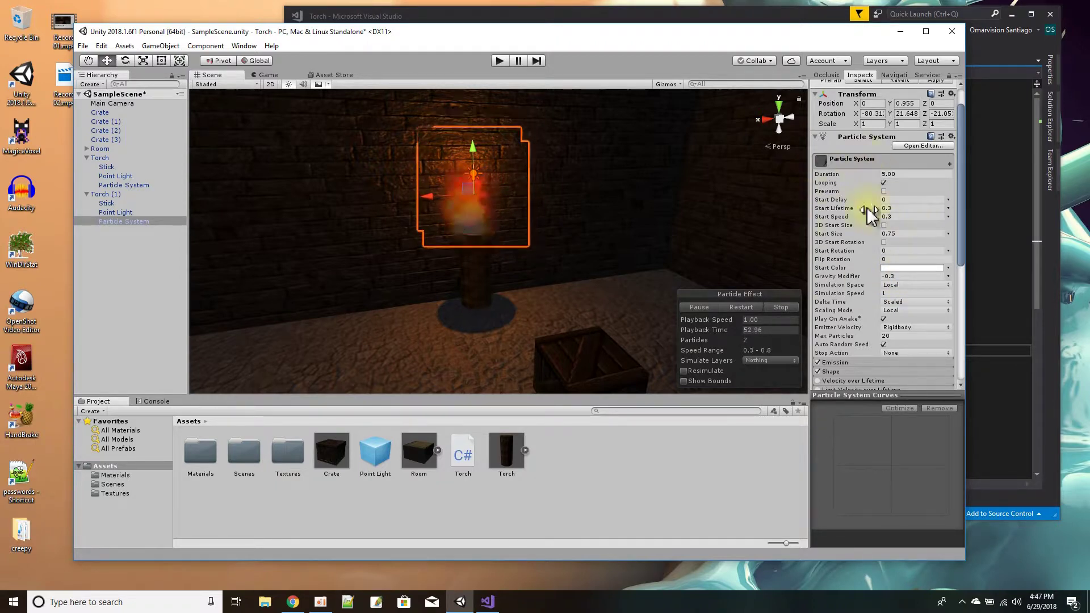
{"action": "left_click_drag", "start_coordinate": [959, 199], "coordinate": [950, 292]}
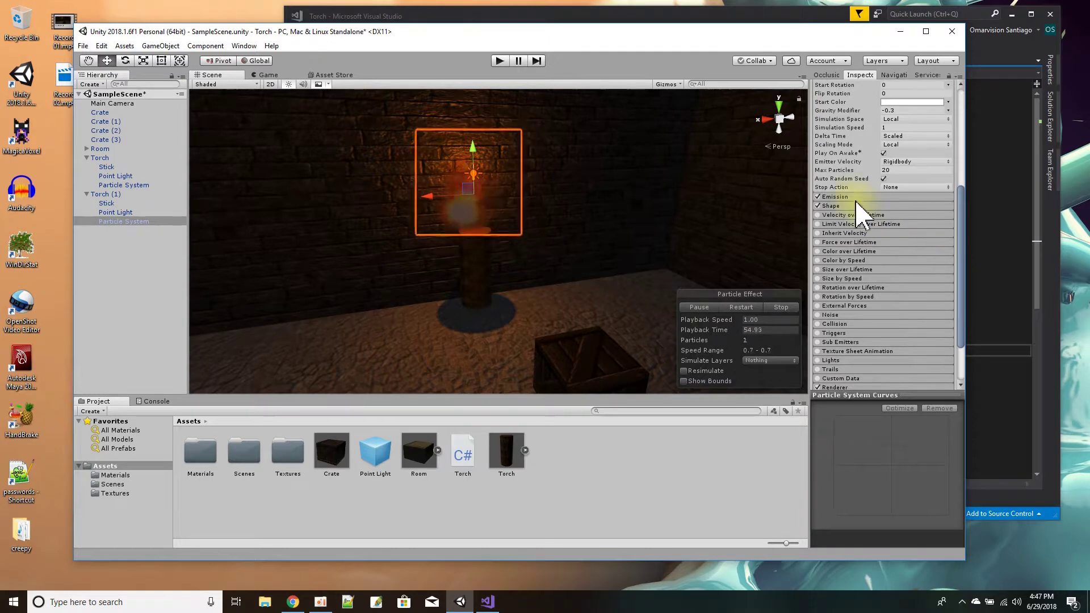
{"action": "left_click", "coordinate": [848, 197]}
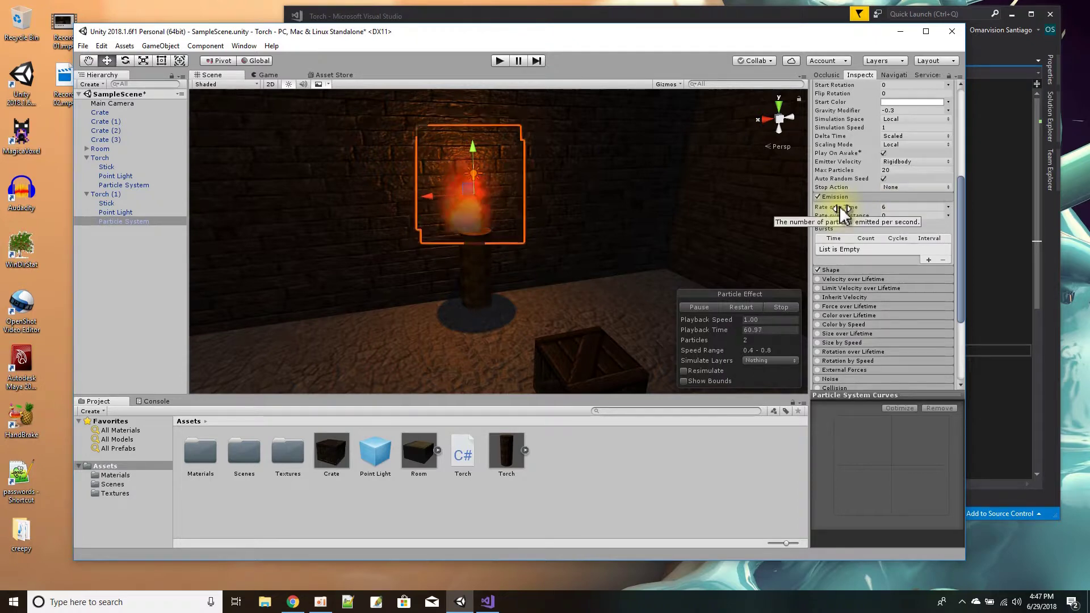
{"action": "left_click_drag", "start_coordinate": [843, 212], "coordinate": [920, 216]}
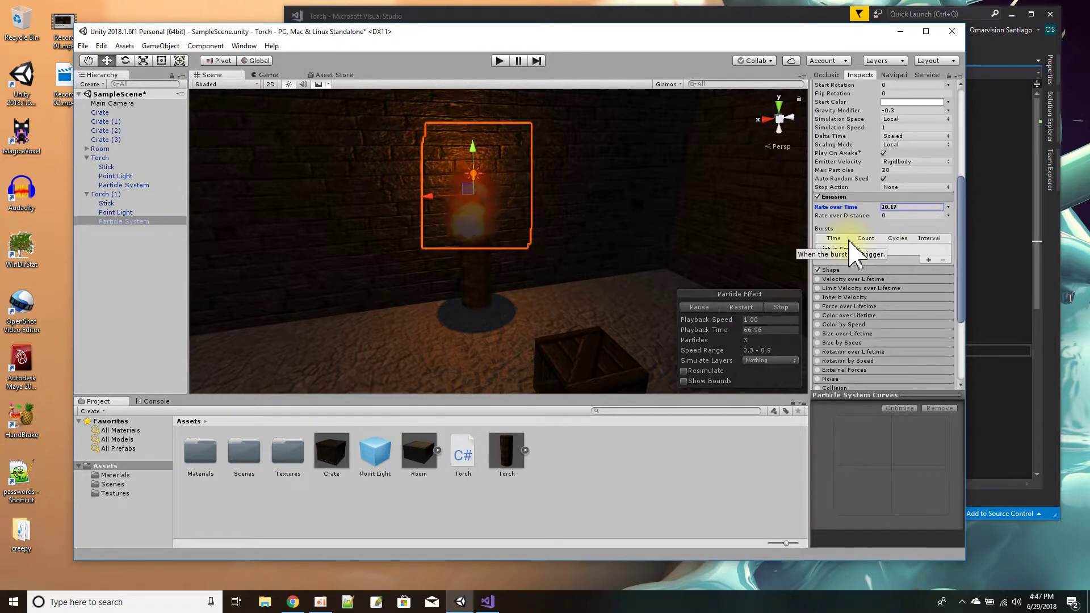
{"action": "left_click", "coordinate": [904, 207]}
{"action": "type", "text": "6"}
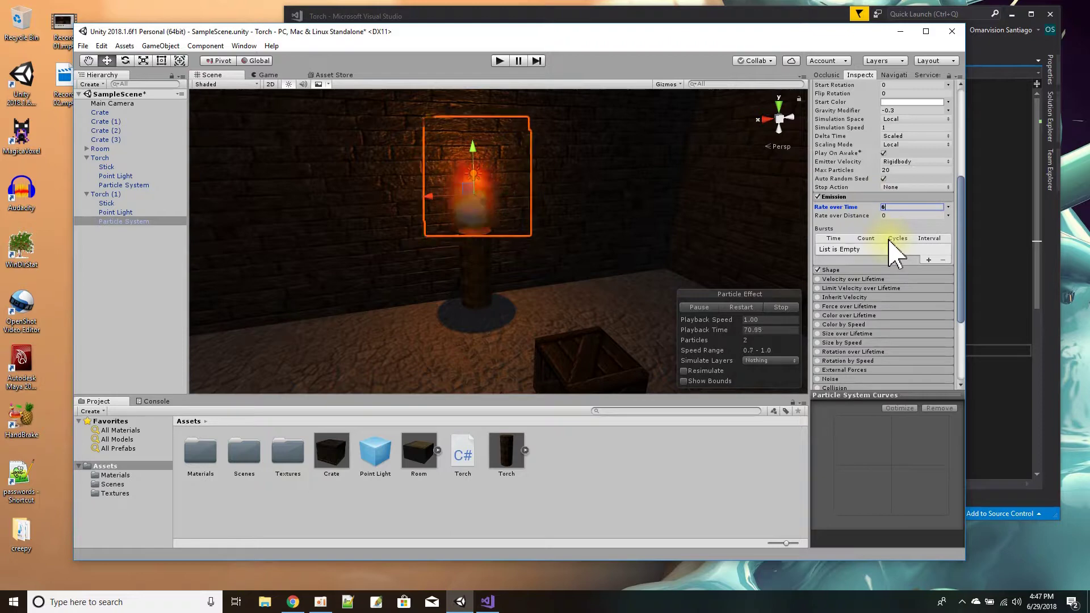
- Expand the flame's Shape and Renderer modules to view its billboard Fire material settings
{"action": "left_click", "coordinate": [848, 269]}
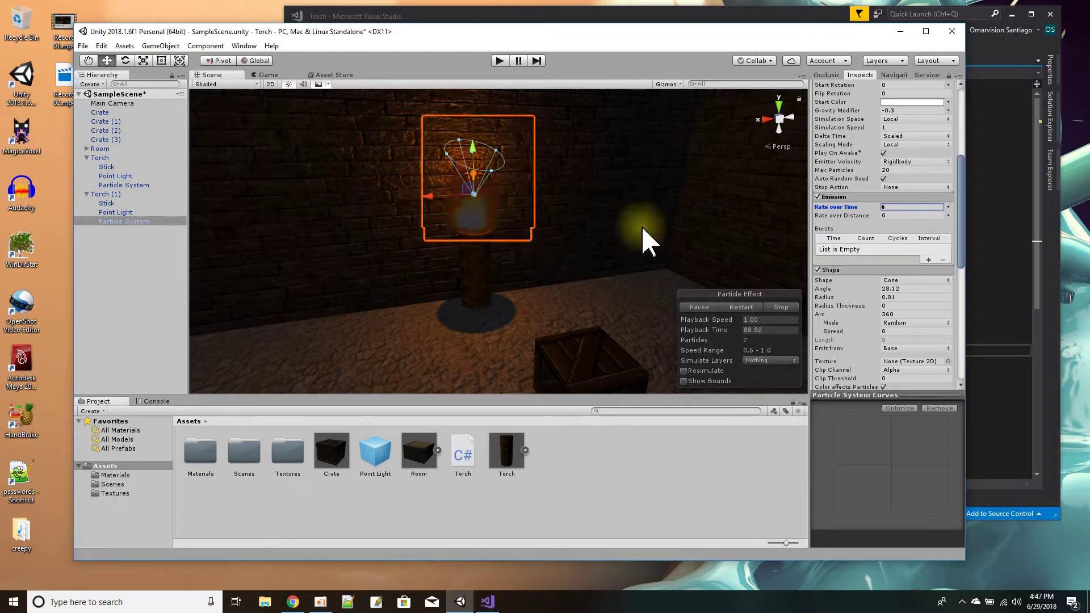
{"action": "scroll", "coordinate": [913, 290], "scroll_direction": "down", "scroll_amount": 3}
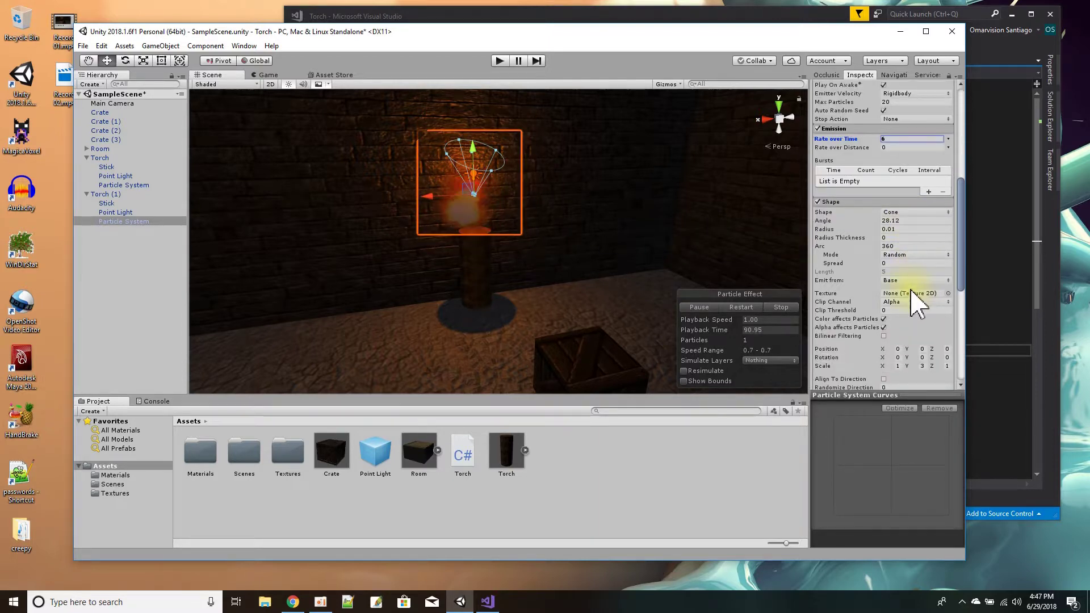
{"action": "scroll", "coordinate": [915, 275], "scroll_direction": "down", "scroll_amount": 10}
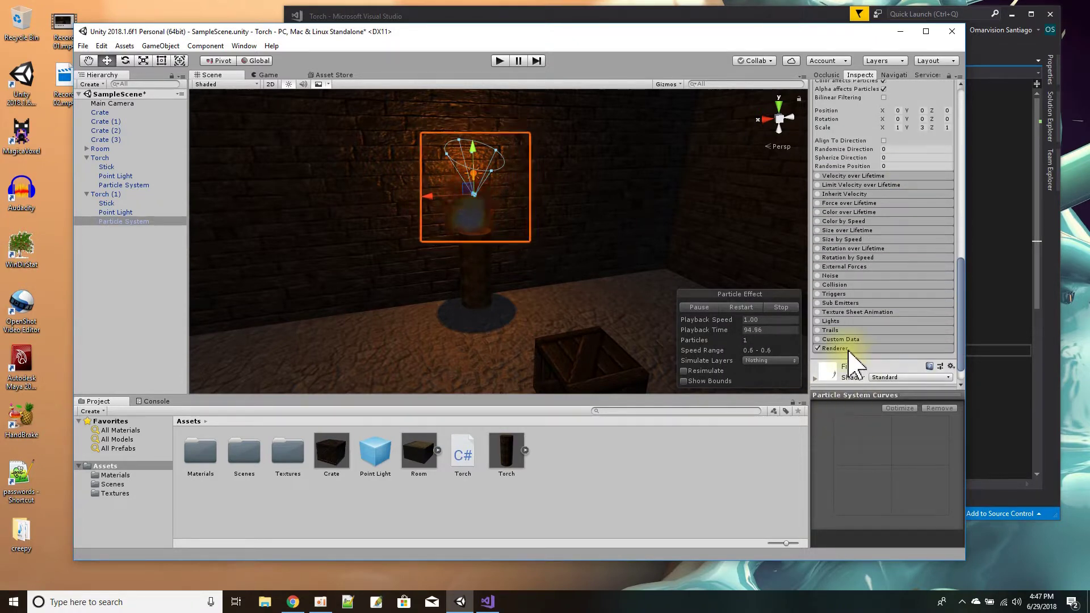
{"action": "left_click", "coordinate": [835, 348]}
{"action": "scroll", "coordinate": [880, 275], "scroll_direction": "down", "scroll_amount": 6}
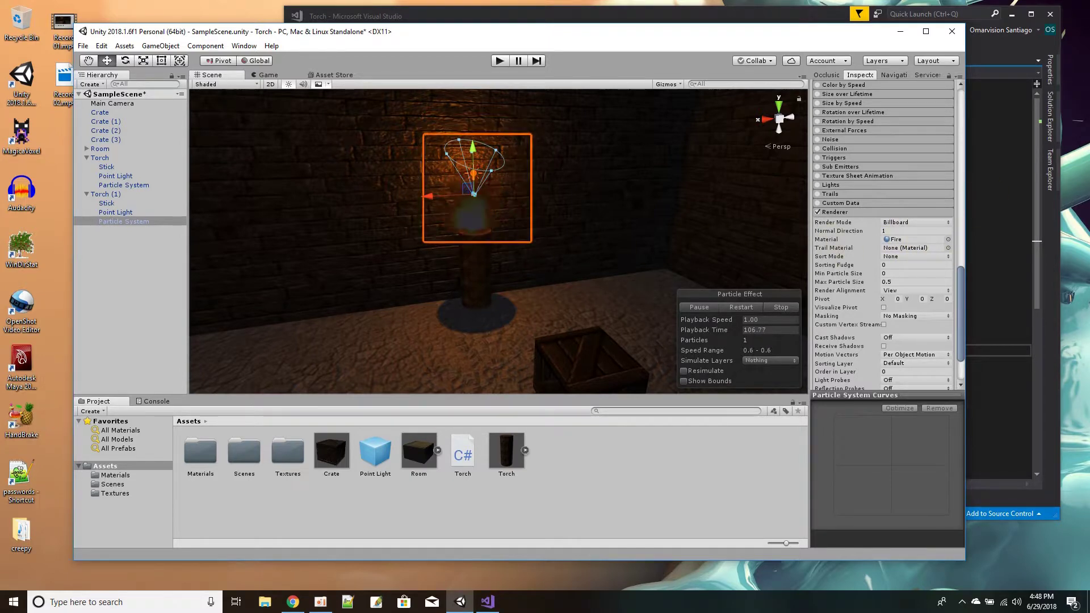
- Bring up the fire texture results and preview the fireball and thin flame images
{"action": "left_click", "coordinate": [293, 602]}
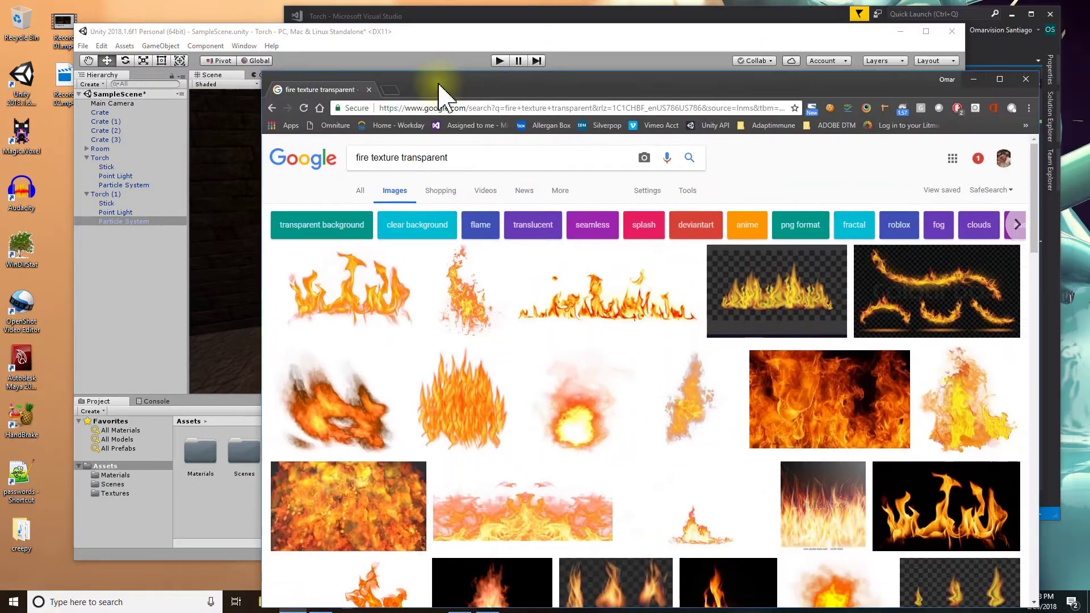
{"action": "left_click_drag", "start_coordinate": [445, 92], "coordinate": [453, 54]}
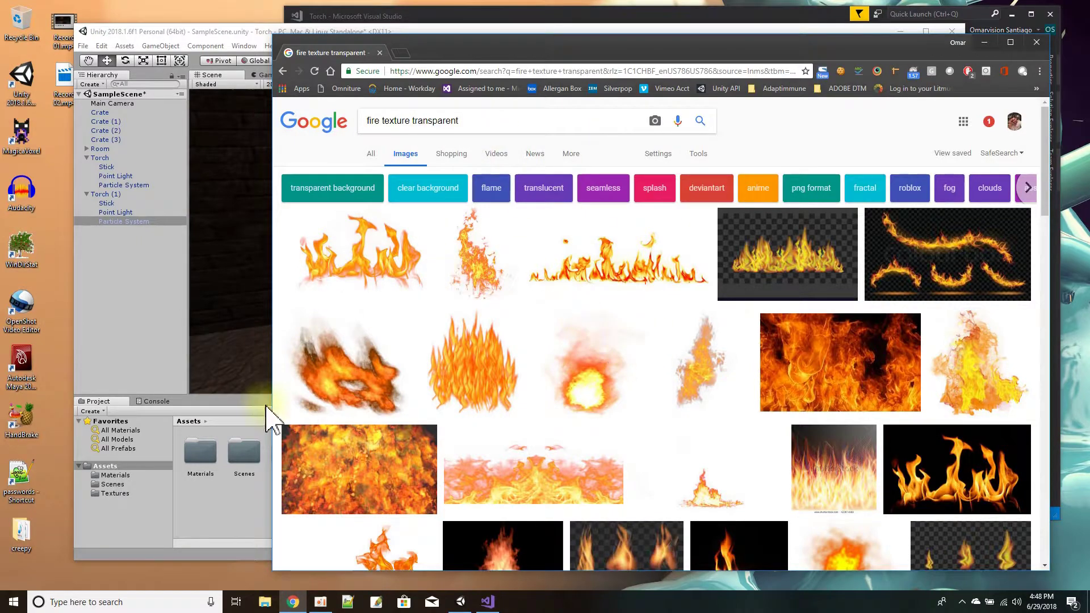
{"action": "left_click", "coordinate": [596, 385]}
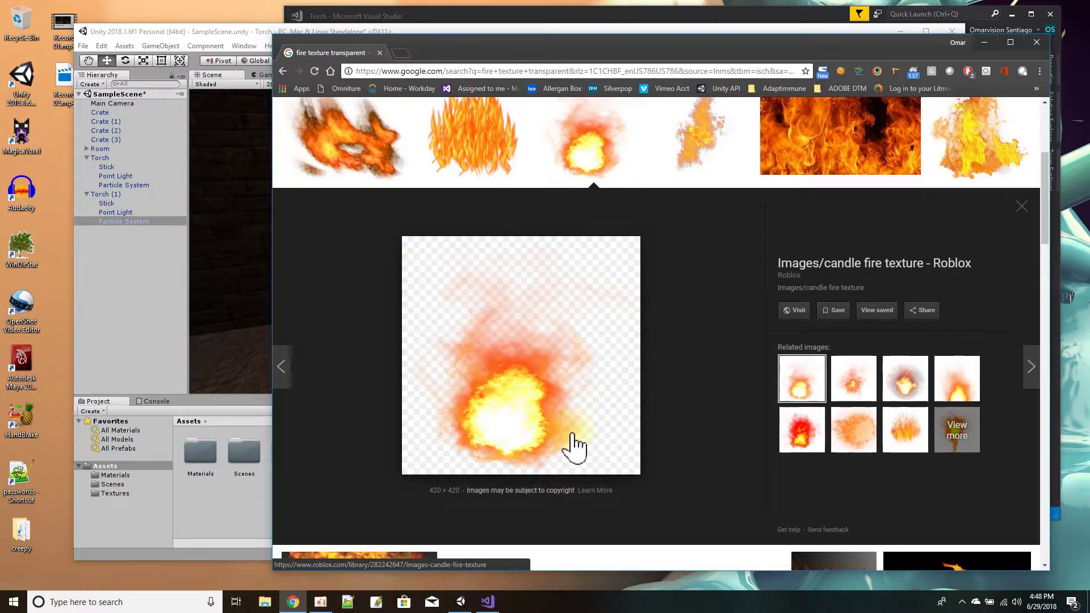
{"action": "left_click", "coordinate": [1019, 217]}
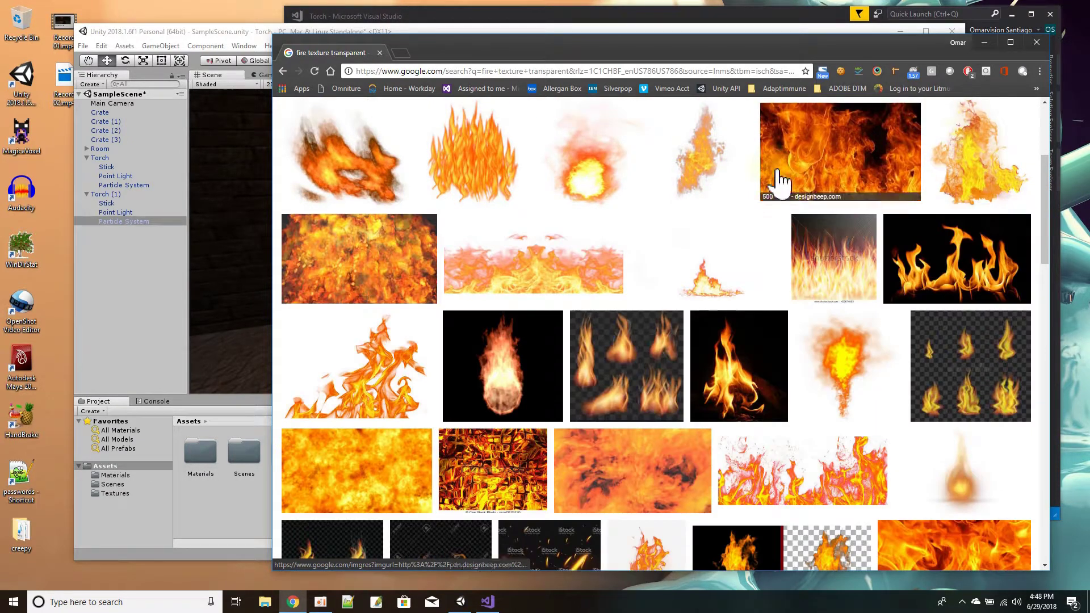
{"action": "left_click", "coordinate": [702, 175]}
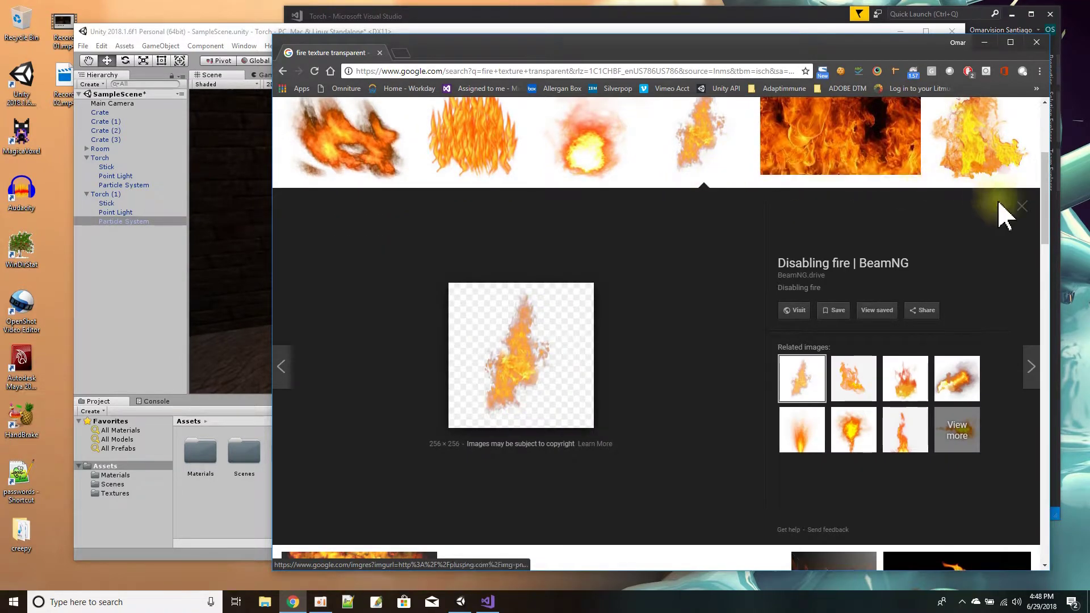
{"action": "left_click", "coordinate": [1022, 206]}
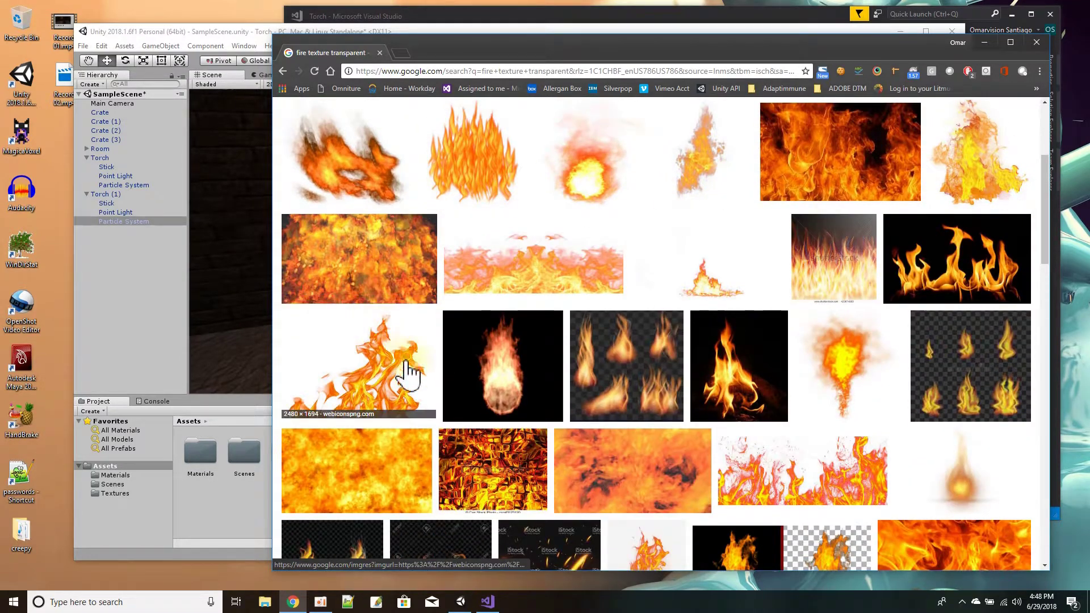
- Preview the large flame icon image, then close Chrome to return to Unity
{"action": "left_click", "coordinate": [375, 364]}
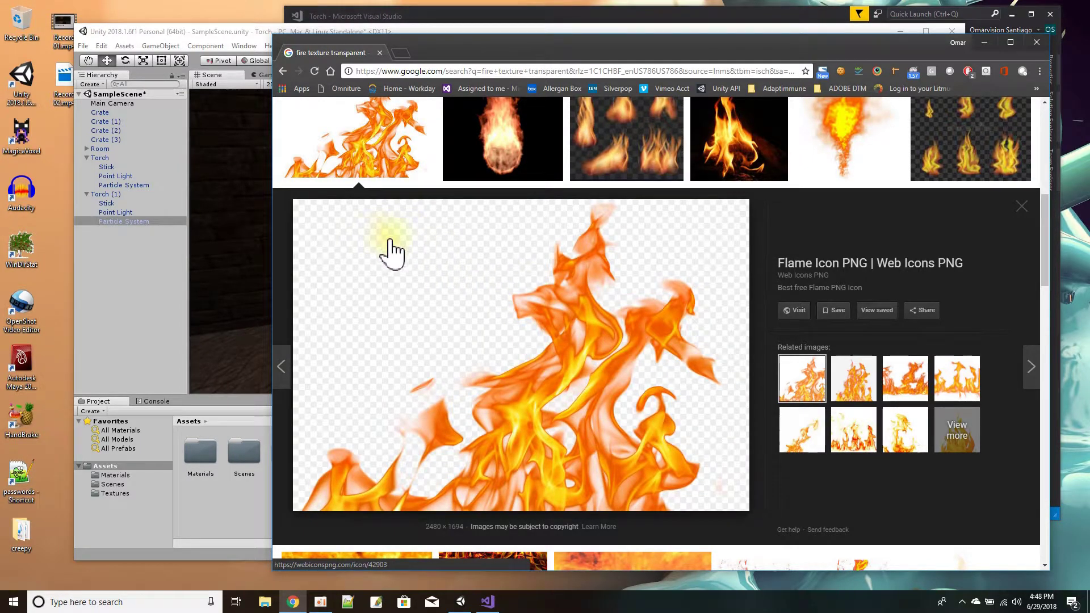
{"action": "left_click", "coordinate": [1015, 218]}
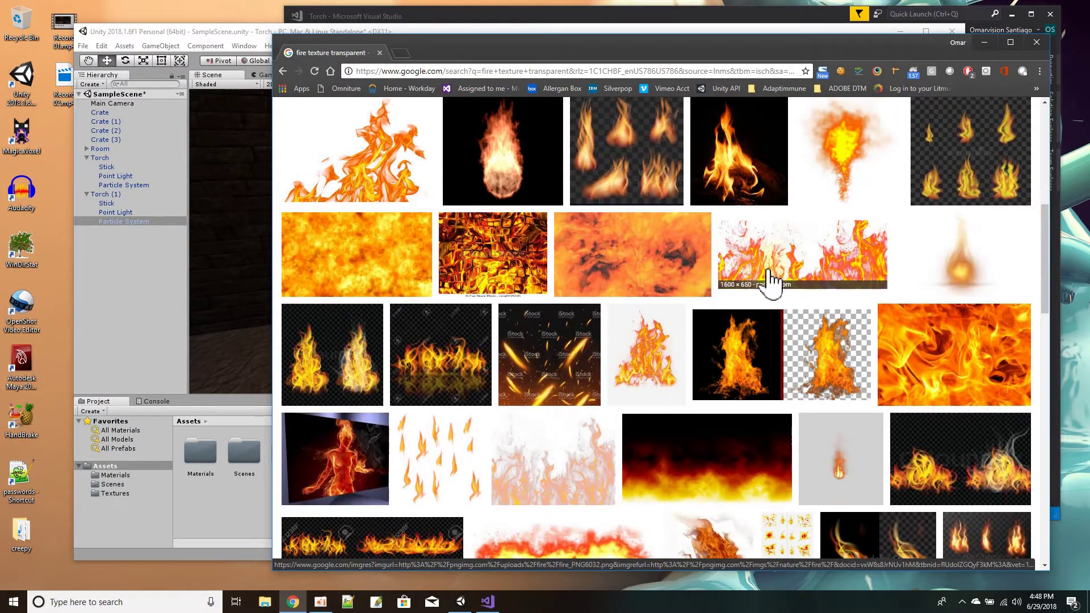
{"action": "left_click", "coordinate": [1036, 43]}
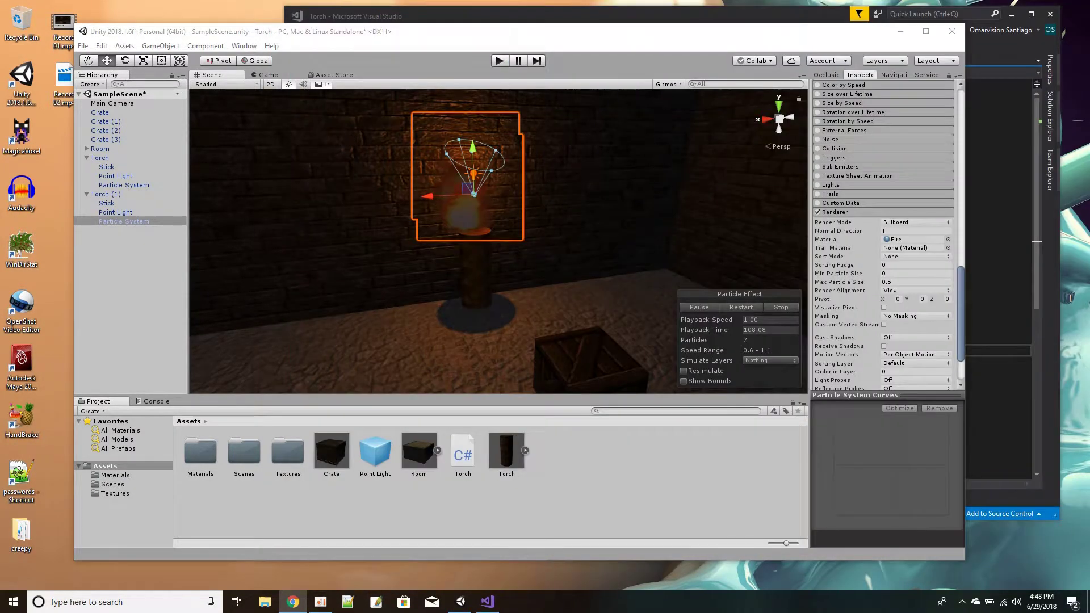
- Open Assets > Textures and select the fire 01 texture
{"action": "left_click", "coordinate": [108, 465]}
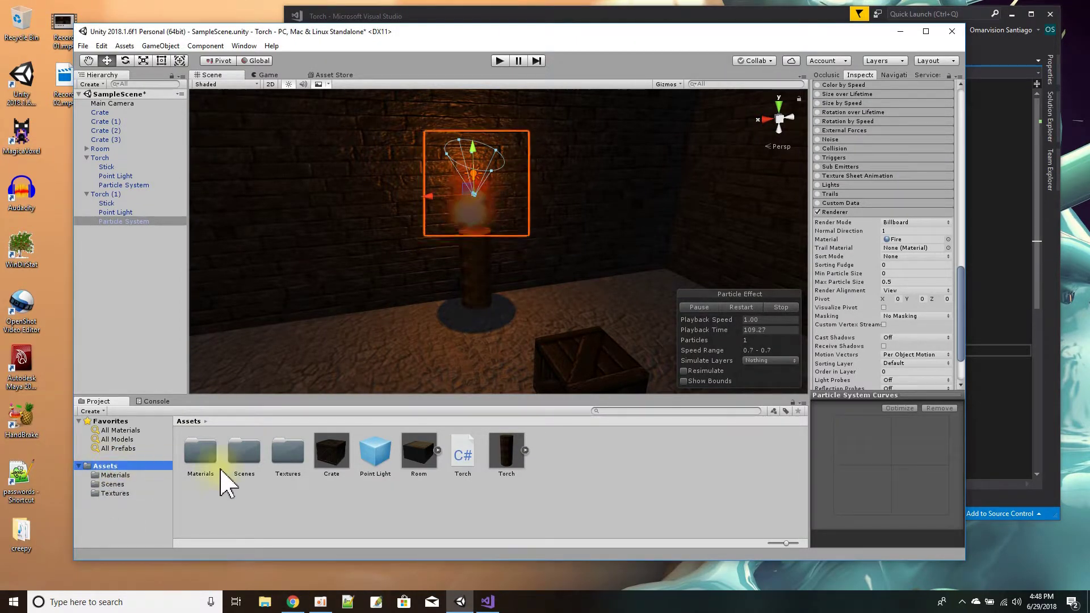
{"action": "double_click", "coordinate": [287, 463]}
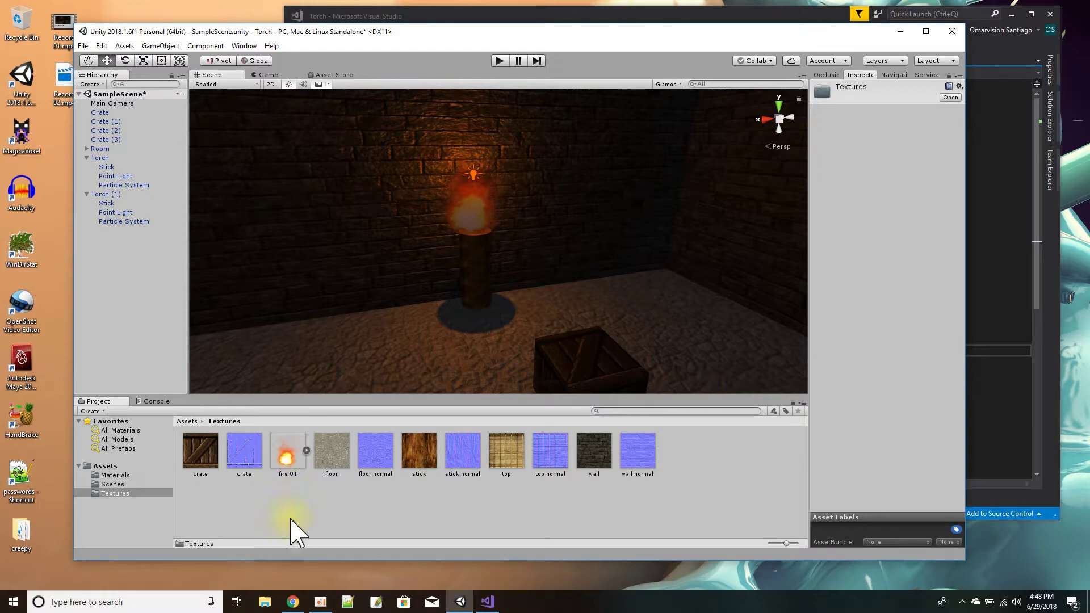
{"action": "left_click", "coordinate": [288, 454]}
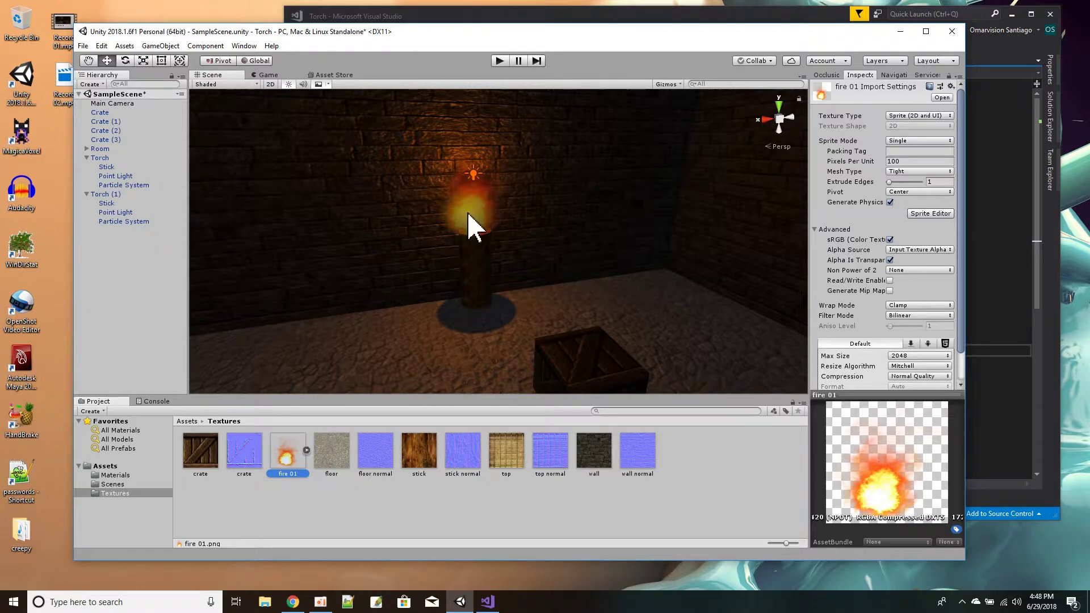
- Leave fire 01's Texture Type as Sprite (2D and UI) and reselect Torch (1)'s particle system
{"action": "left_click", "coordinate": [924, 116]}
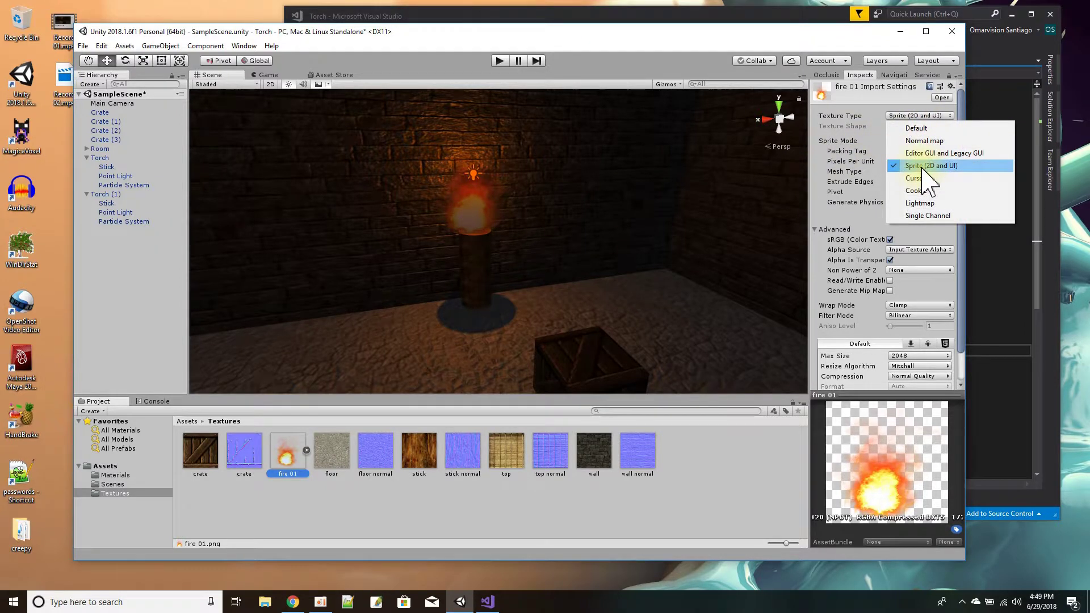
{"action": "left_click", "coordinate": [842, 216]}
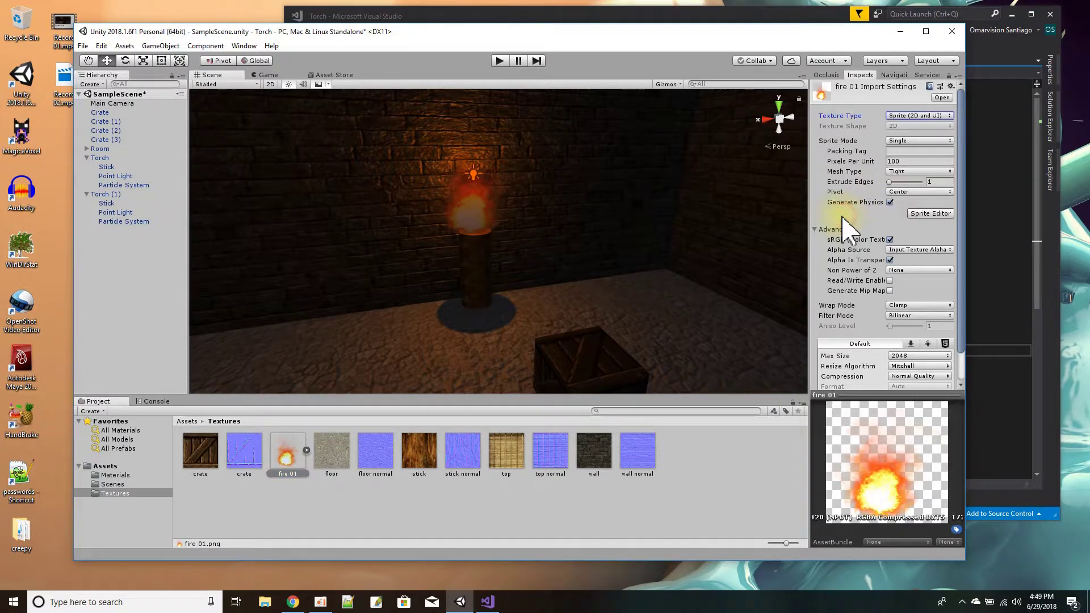
{"action": "scroll", "coordinate": [945, 372], "scroll_direction": "down", "scroll_amount": 2}
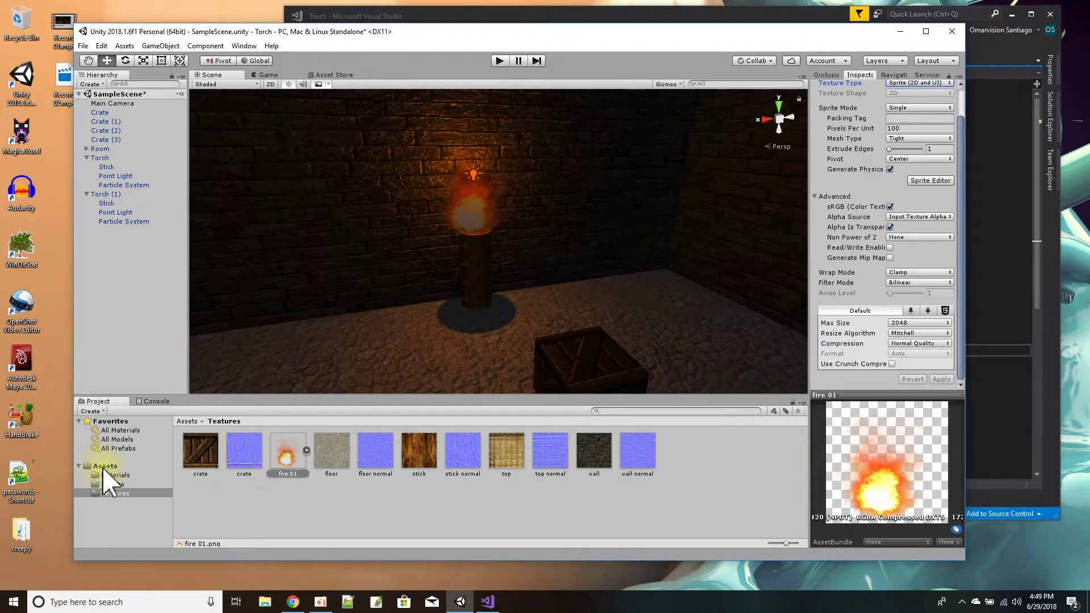
{"action": "left_click", "coordinate": [126, 223]}
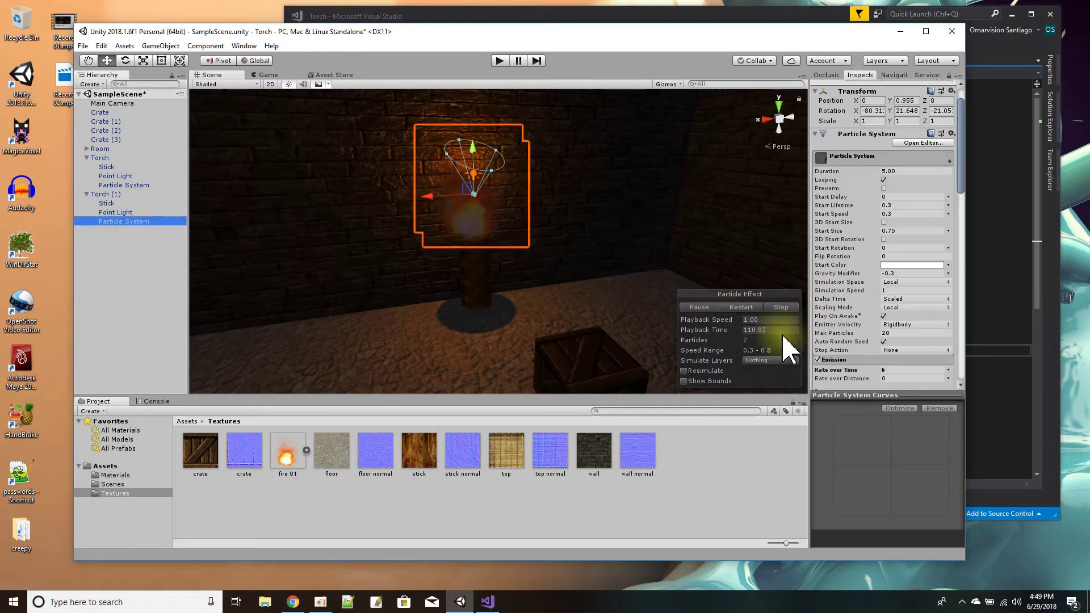
- Assign the fire 01 texture as the Albedo of the Fire material in Materials
{"action": "scroll", "coordinate": [882, 318], "scroll_direction": "down", "scroll_amount": 5}
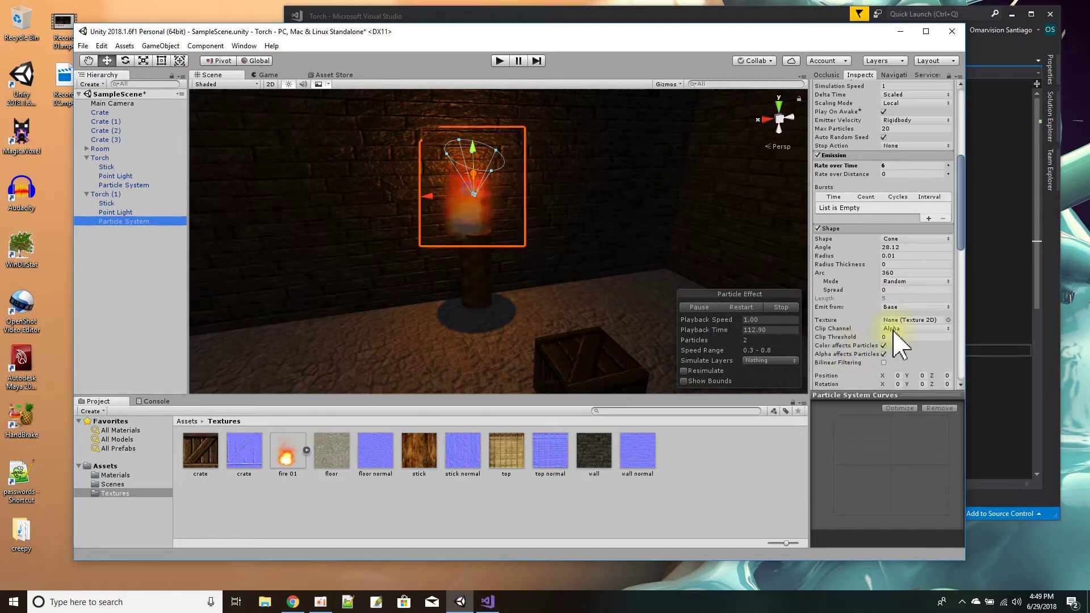
{"action": "scroll", "coordinate": [889, 267], "scroll_direction": "down", "scroll_amount": 10}
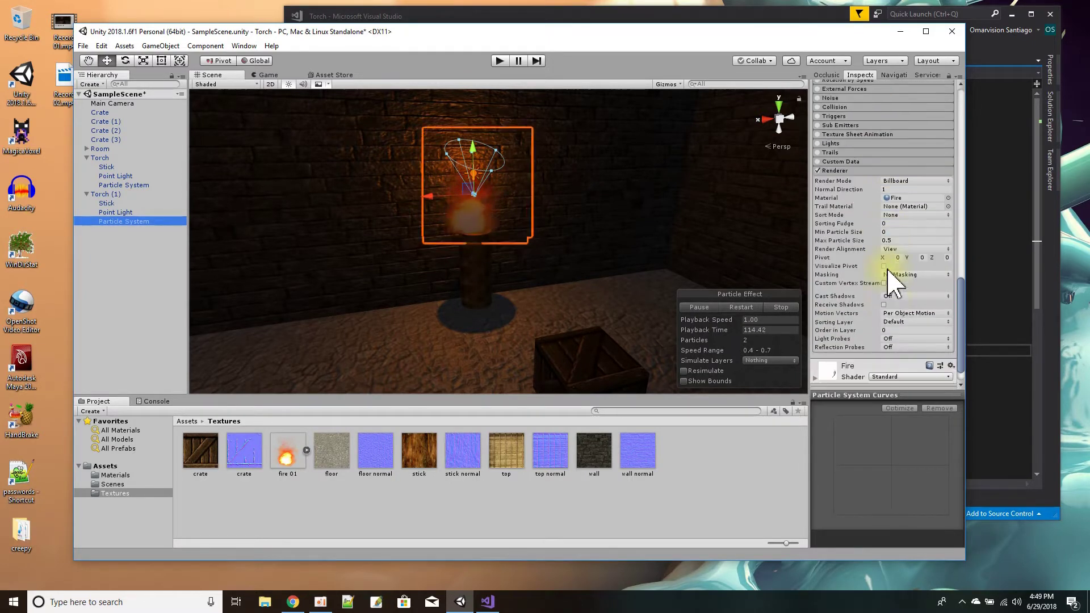
{"action": "left_click", "coordinate": [98, 466]}
{"action": "double_click", "coordinate": [202, 457]}
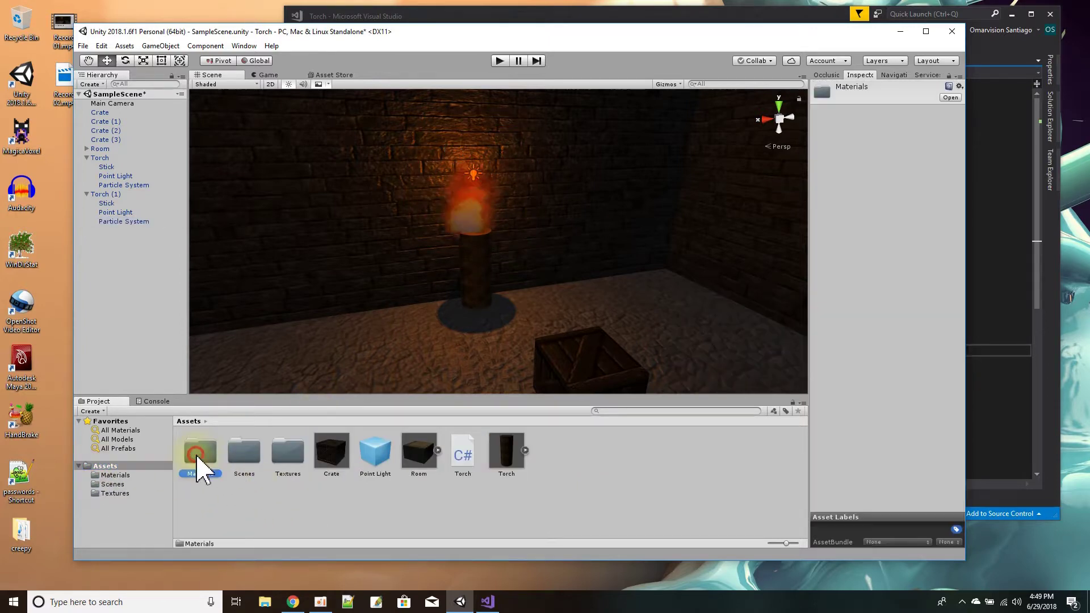
{"action": "left_click", "coordinate": [287, 454]}
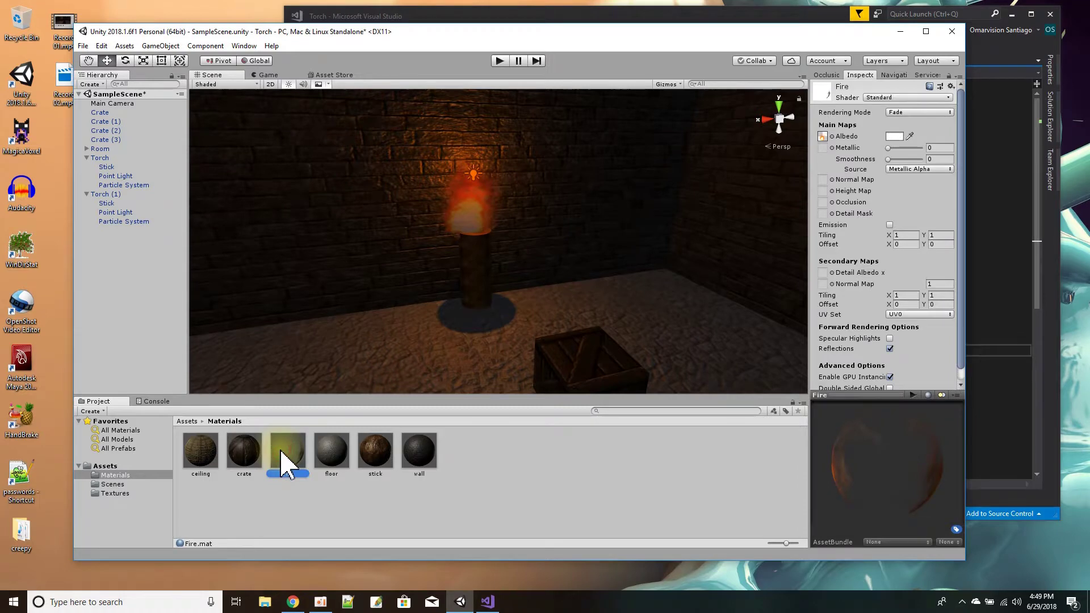
{"action": "left_click_drag", "start_coordinate": [306, 468], "coordinate": [811, 133]}
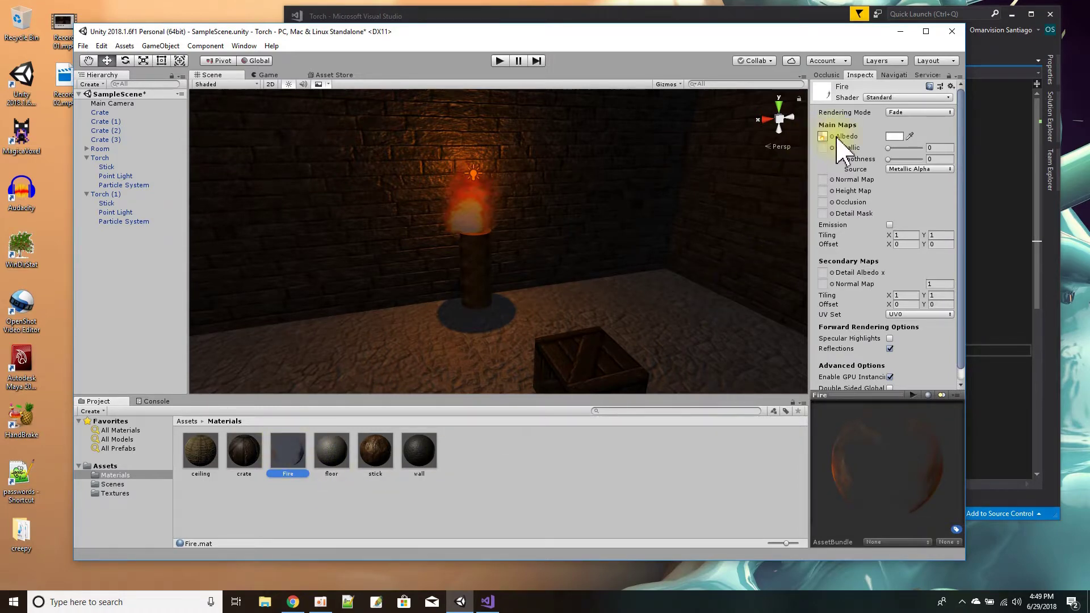
{"action": "left_click_drag", "start_coordinate": [822, 137], "coordinate": [822, 137]}
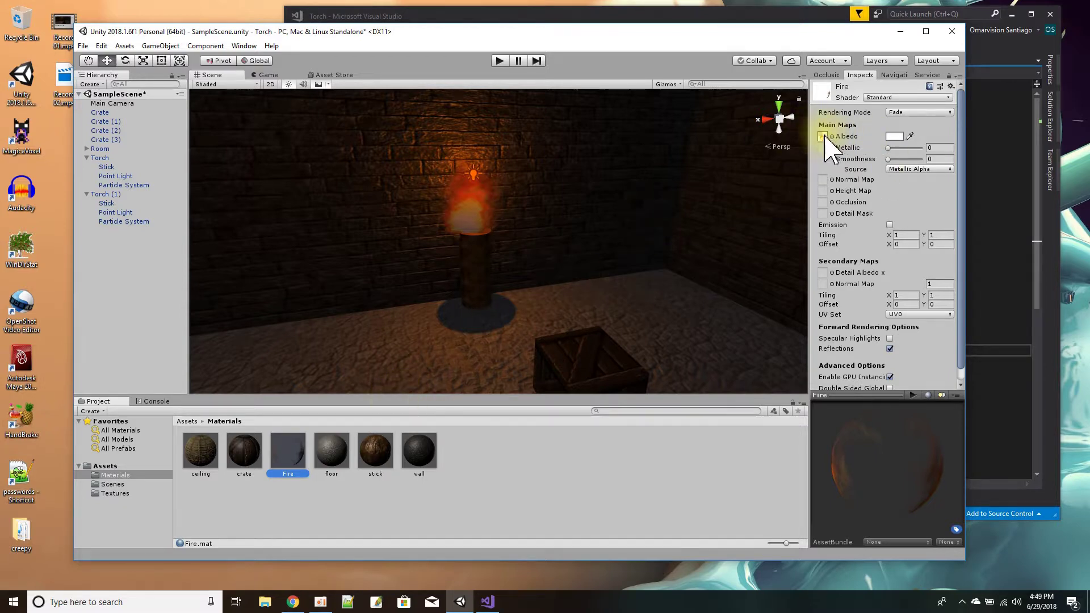
{"action": "left_click_drag", "start_coordinate": [874, 402], "coordinate": [940, 423]}
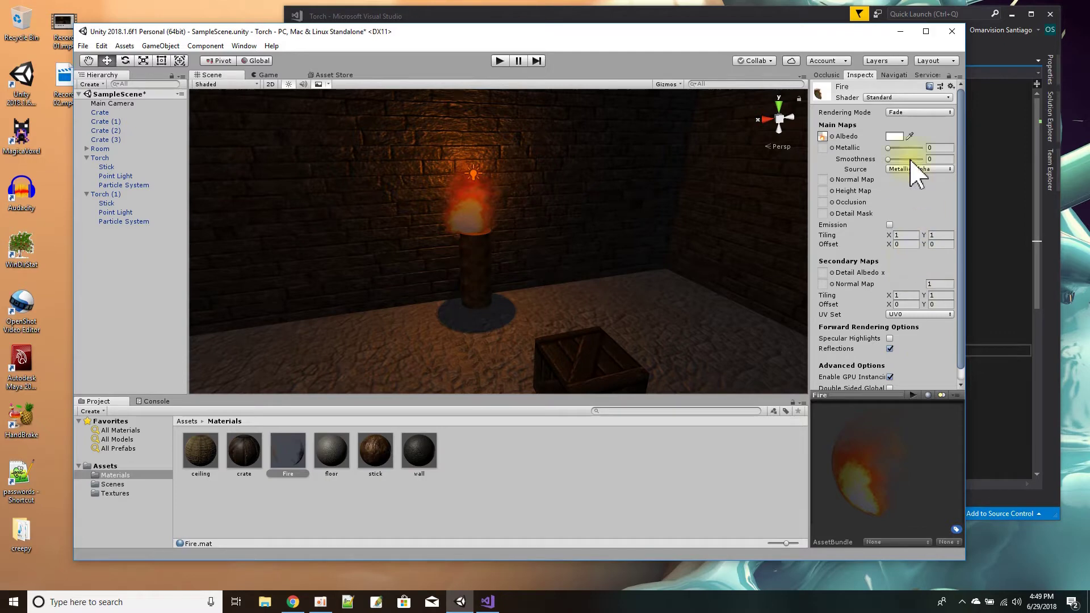
- Try Opaque and Transparent rendering modes, then set the Fire material to Fade
{"action": "left_click", "coordinate": [903, 111]}
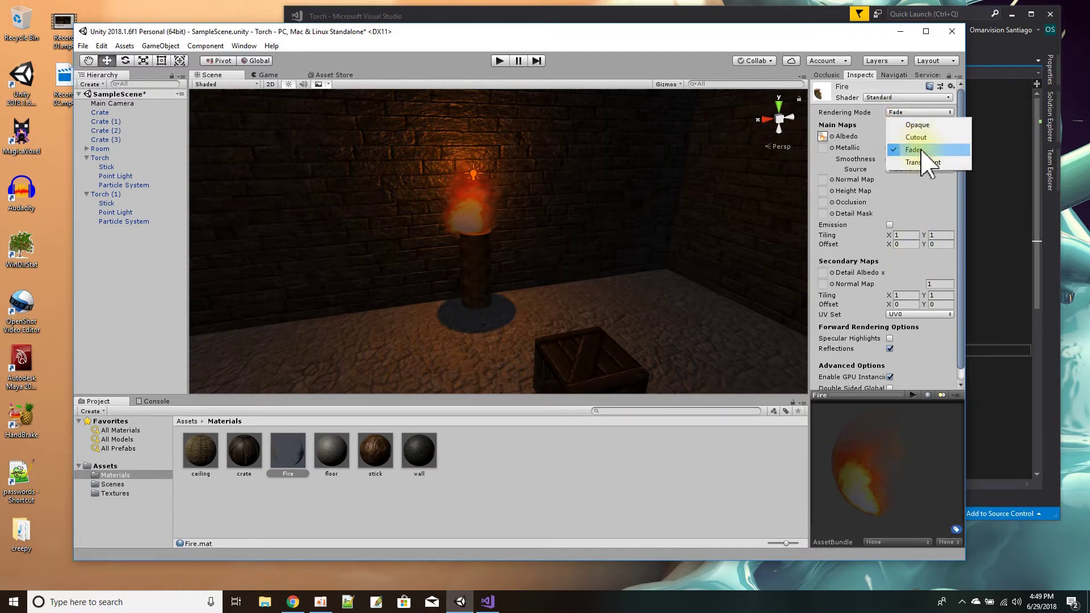
{"action": "left_click", "coordinate": [916, 125]}
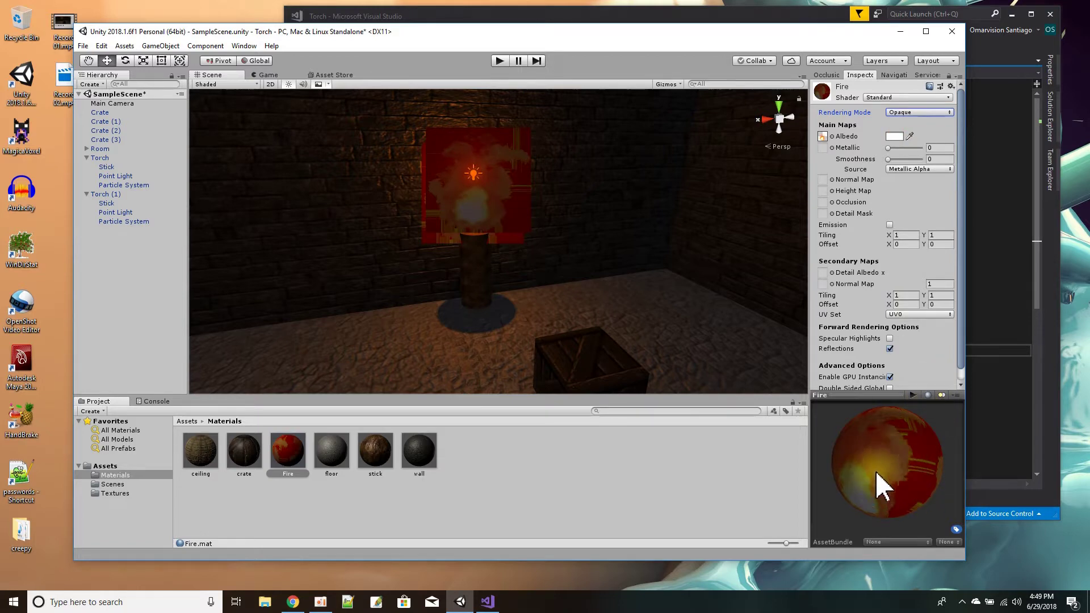
{"action": "left_click", "coordinate": [899, 112]}
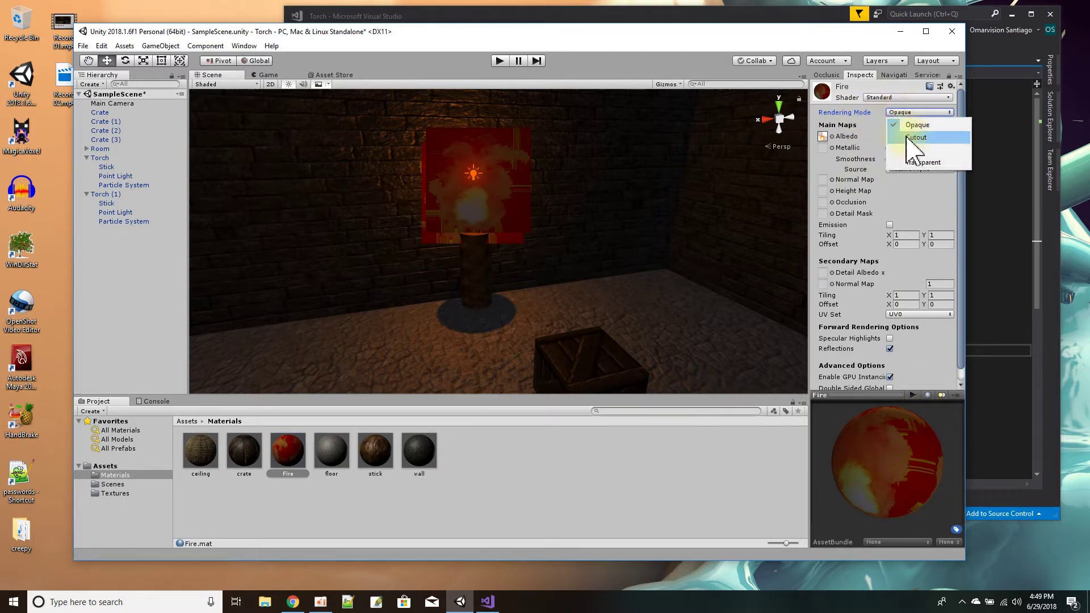
{"action": "left_click", "coordinate": [917, 171]}
{"action": "mouse_move", "coordinate": [885, 448]}
{"action": "left_mouse_down"}
{"action": "mouse_move", "coordinate": [899, 474]}
{"action": "mouse_move", "coordinate": [944, 462]}
{"action": "mouse_move", "coordinate": [888, 486]}
{"action": "mouse_move", "coordinate": [835, 445]}
{"action": "mouse_move", "coordinate": [874, 449]}
{"action": "left_mouse_up"}
{"action": "left_click", "coordinate": [907, 113]}
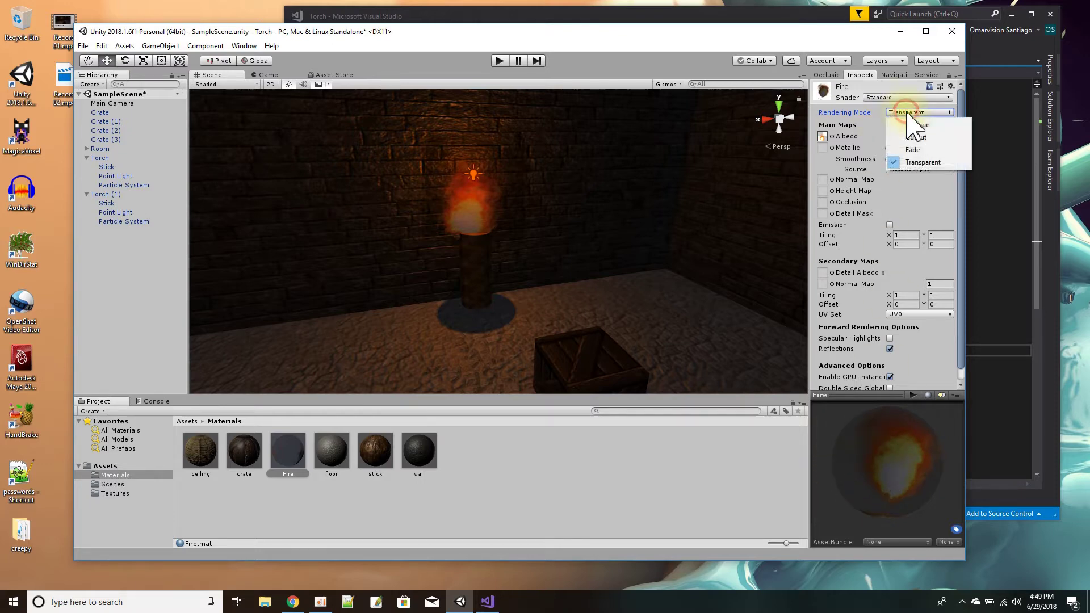
{"action": "left_click", "coordinate": [917, 150]}
{"action": "left_click_drag", "start_coordinate": [871, 475], "coordinate": [915, 479]}
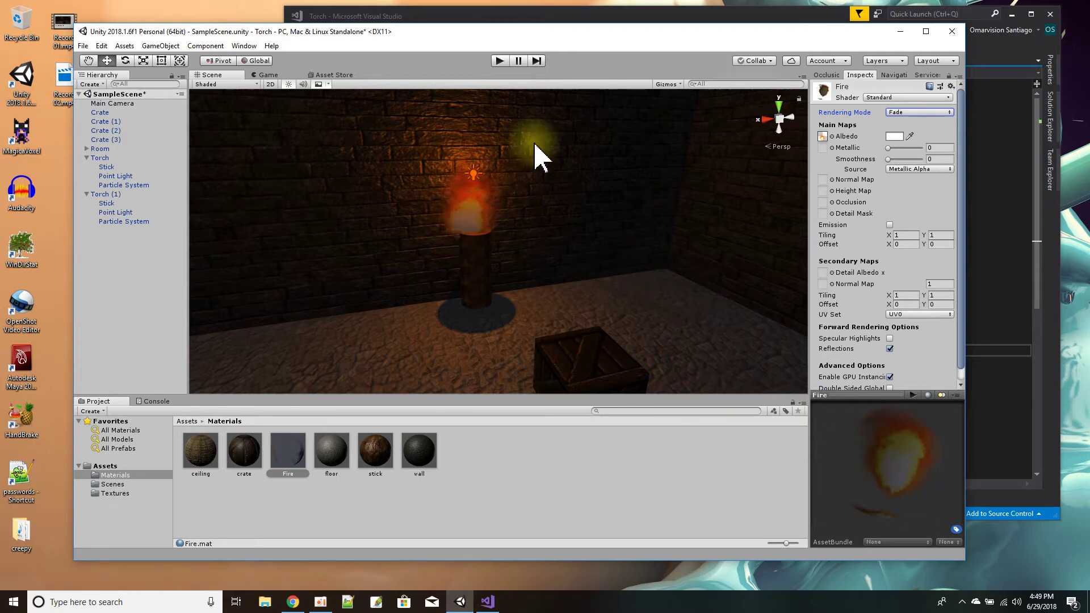
{"action": "scroll", "coordinate": [841, 283], "scroll_direction": "down", "scroll_amount": 1}
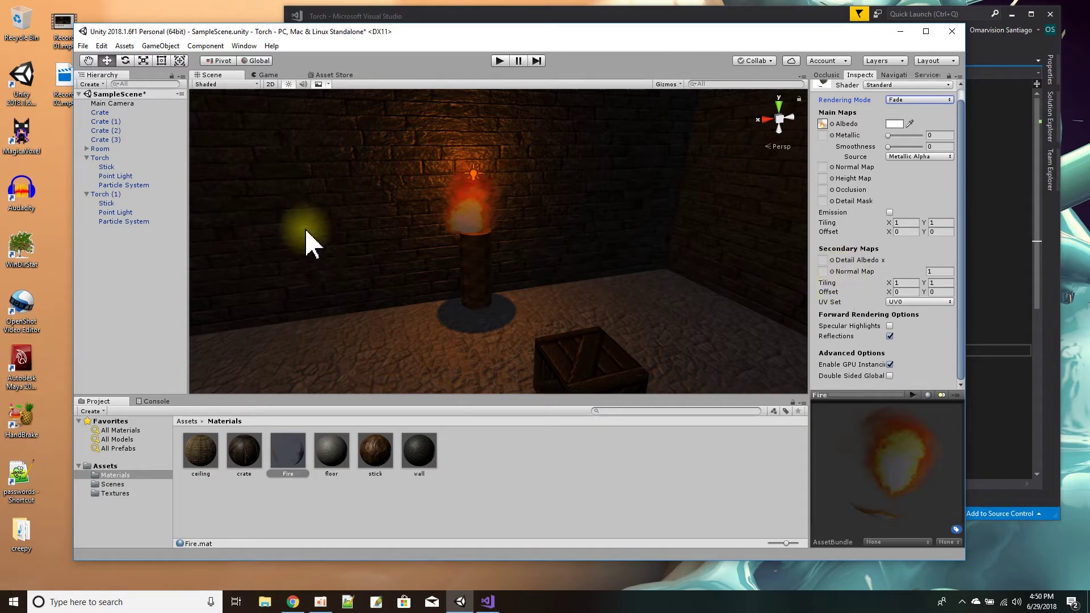
- Select Torch (1) in the Hierarchy and enter Play mode to test the torches
{"action": "left_click", "coordinate": [117, 195]}
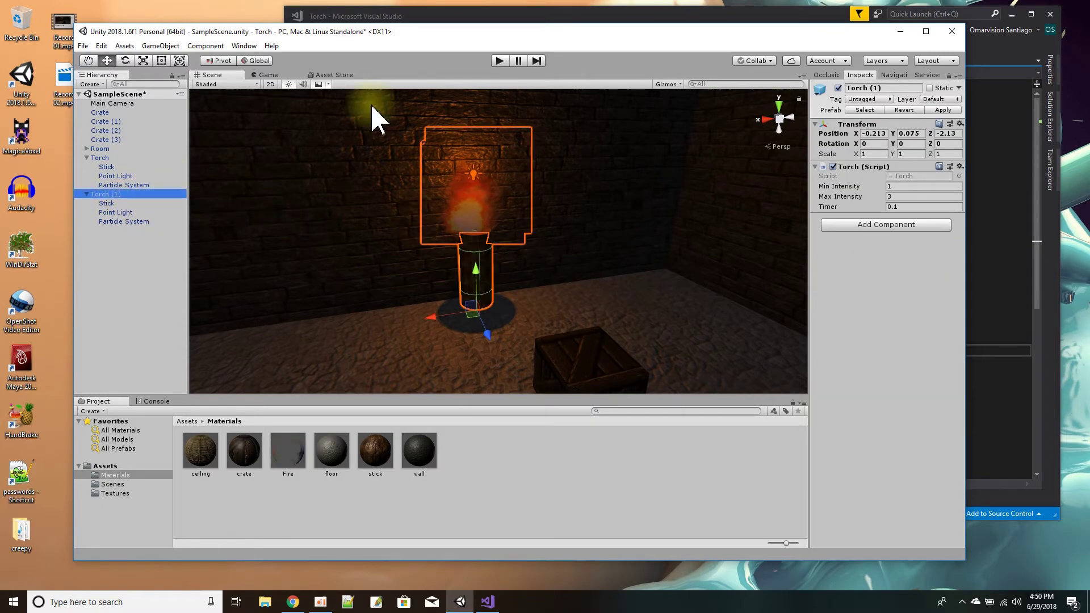
{"action": "left_click", "coordinate": [499, 61]}
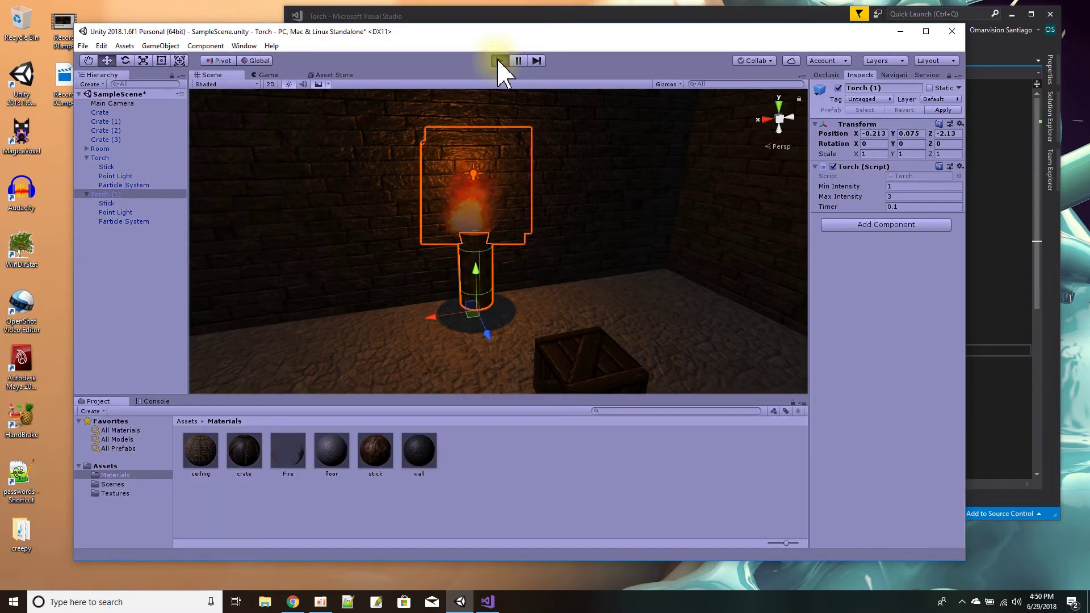